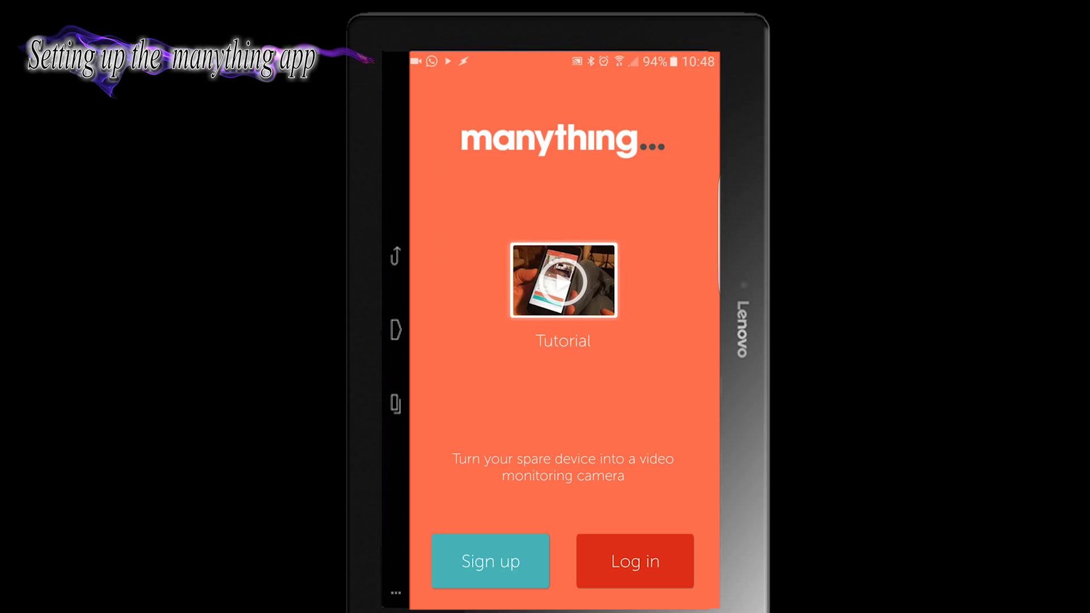
# Create a Manything account with an e-mail and password, then put the tablet in Camera mode
pyautogui.click(485, 566)
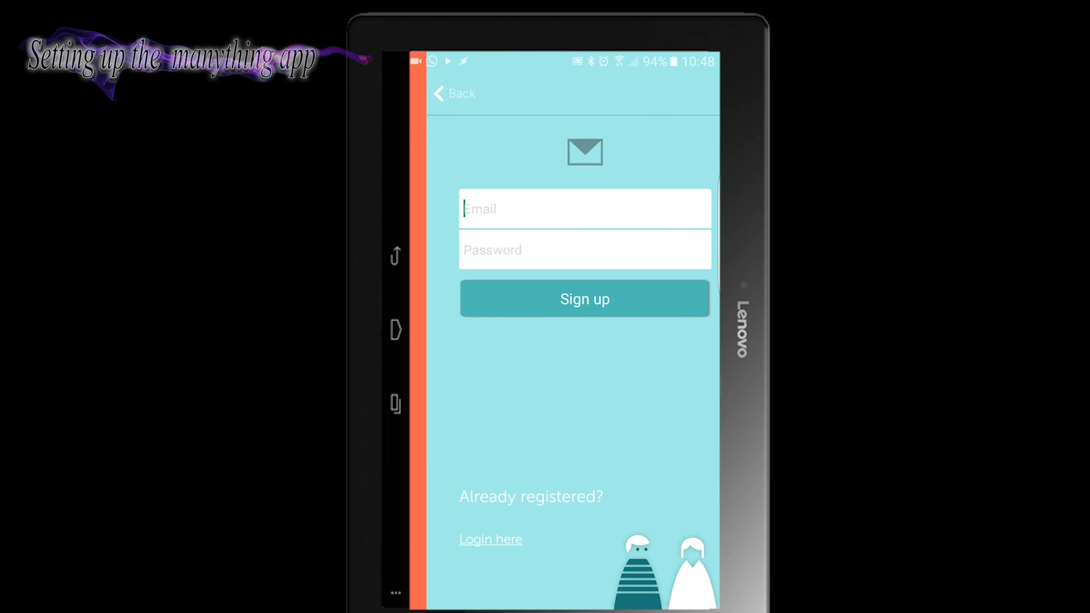
pyautogui.click(579, 226)
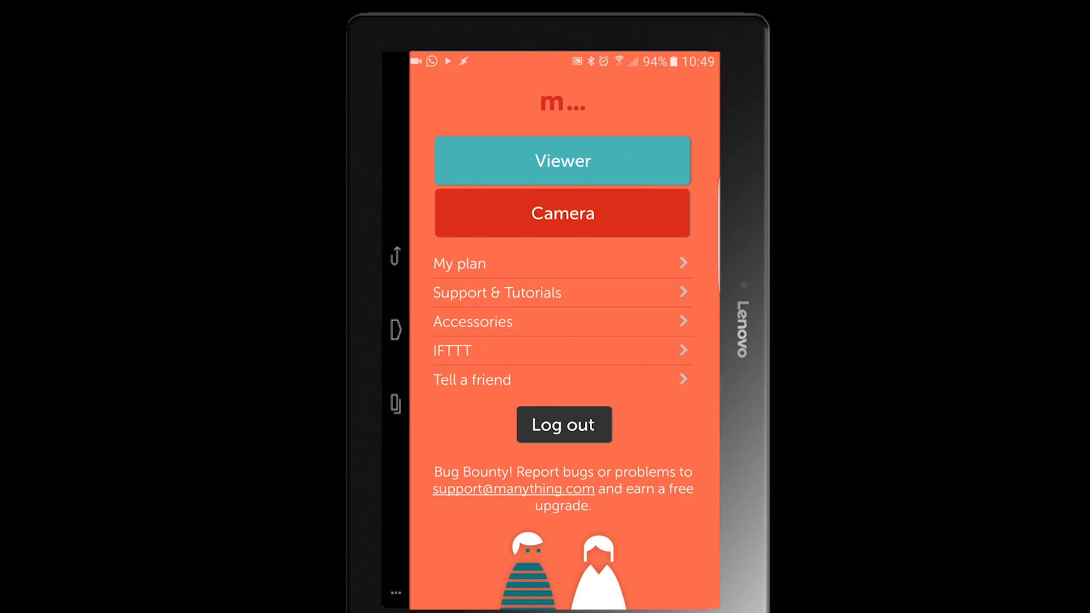
pyautogui.click(619, 213)
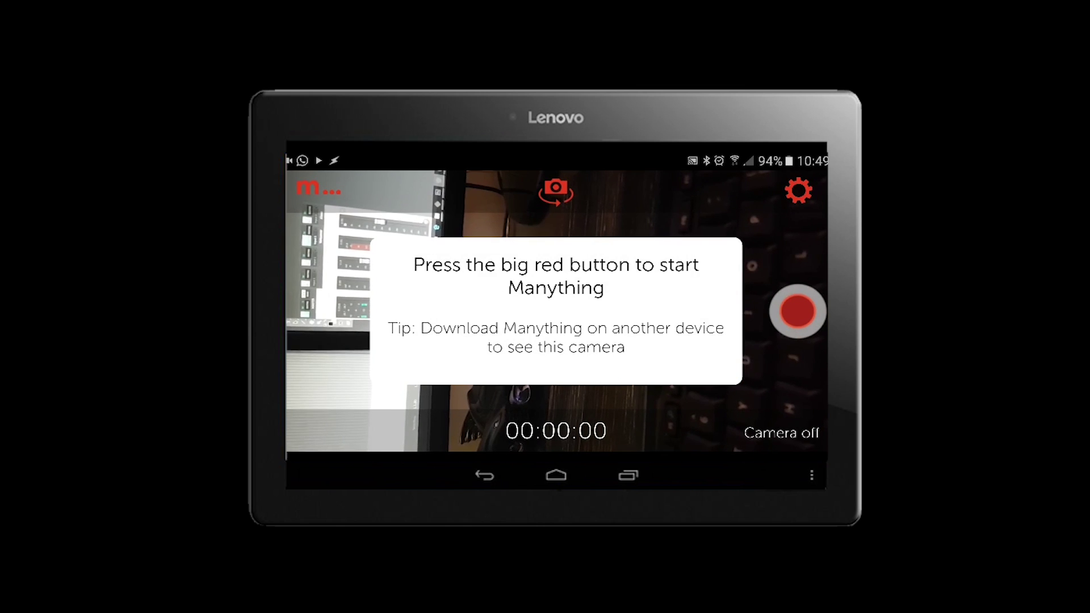
pyautogui.click(797, 191)
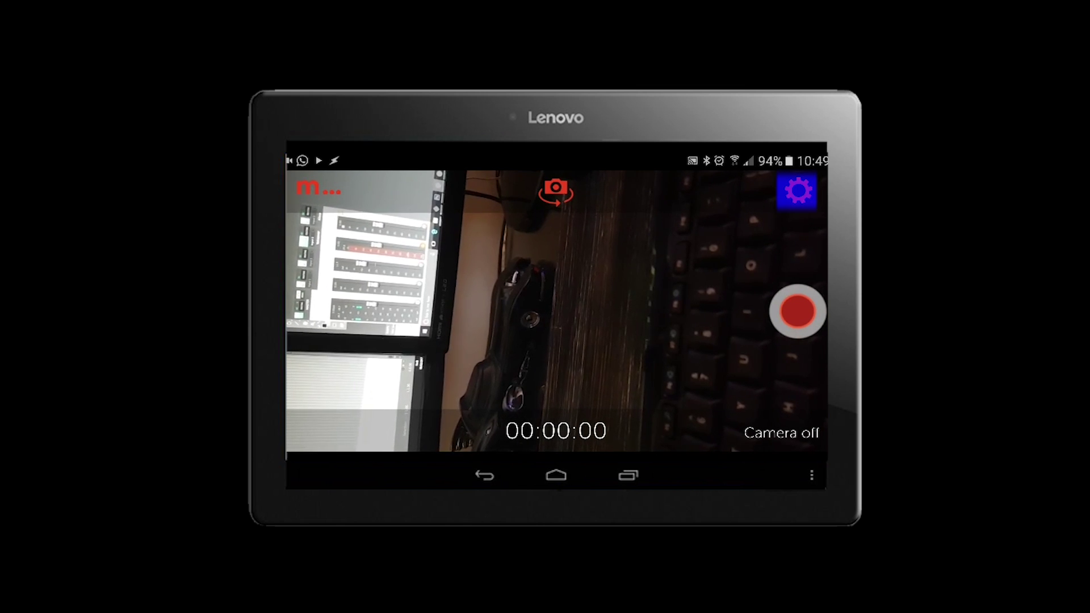
# In camera settings, enable Motion Detected push notifications and turn off camera status alert emails
pyautogui.click(806, 179)
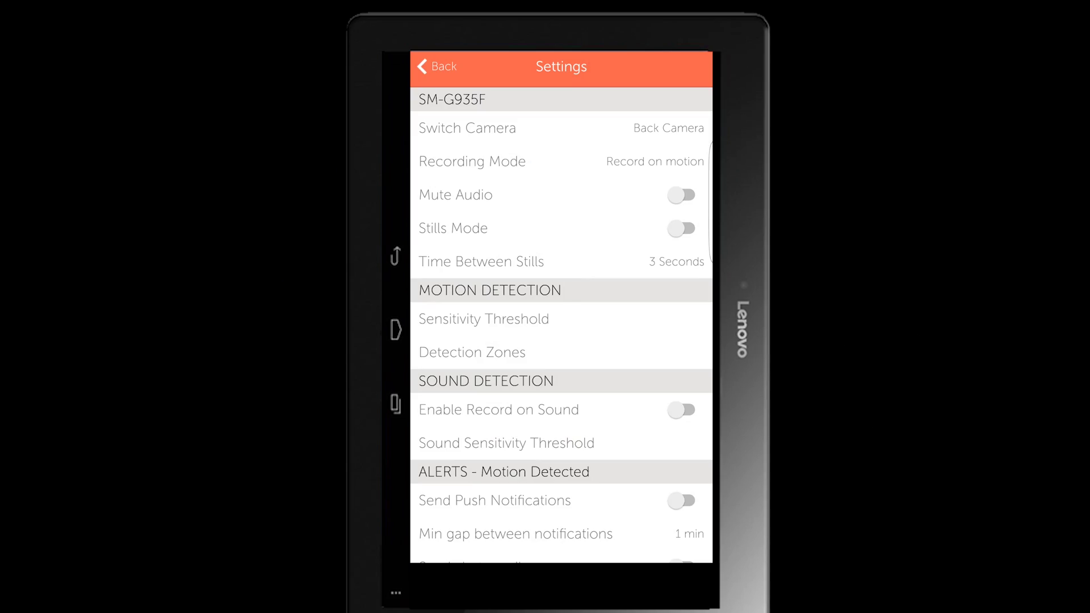
pyautogui.click(653, 161)
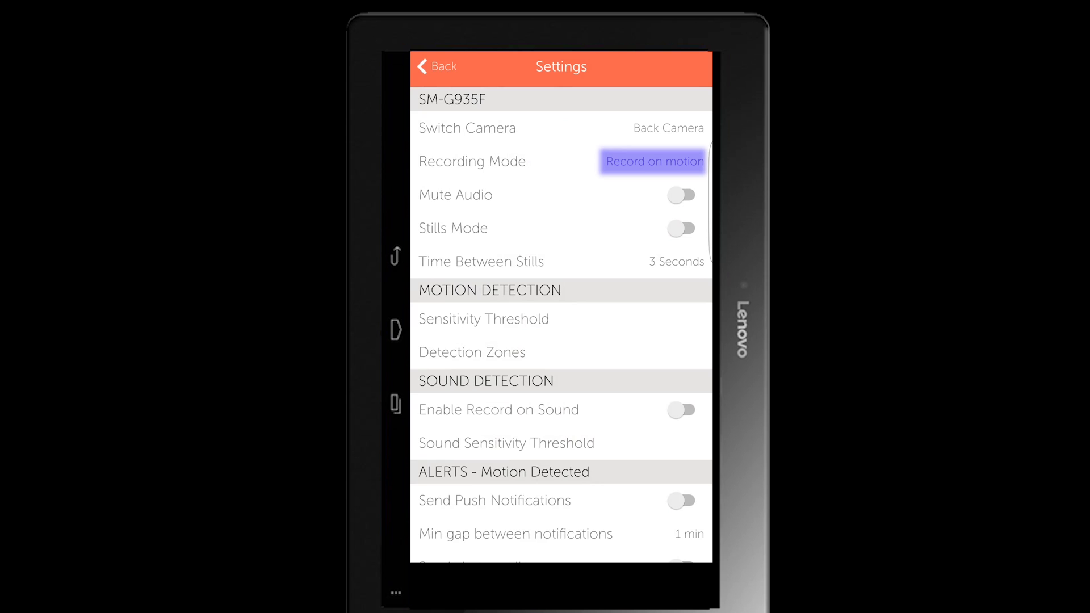
pyautogui.moveTo(607, 431)
pyautogui.mouseDown()
pyautogui.moveTo(643, 295)
pyautogui.moveTo(613, 387)
pyautogui.mouseUp()
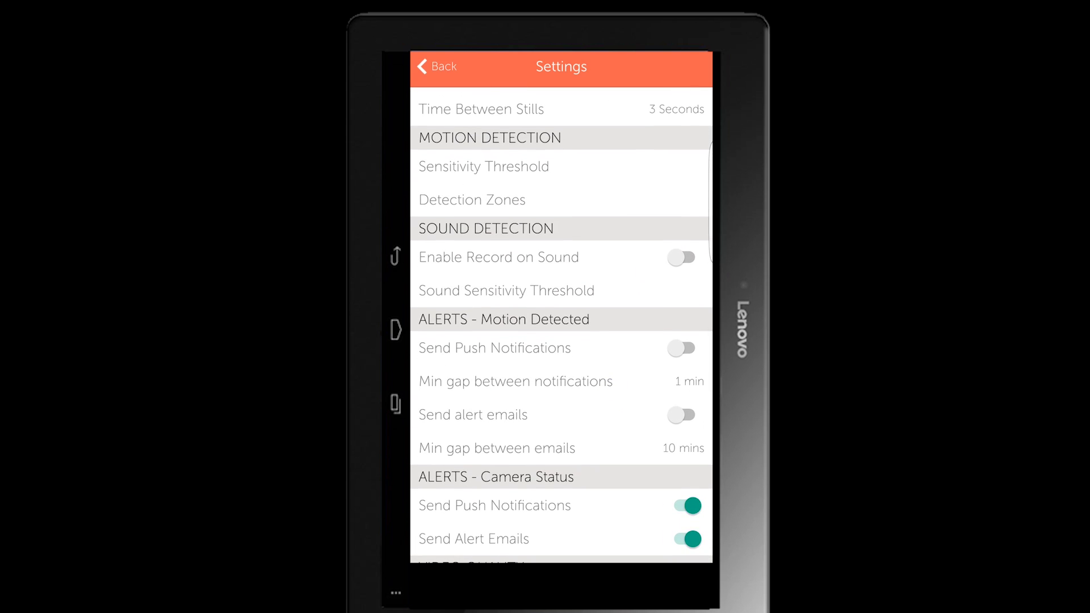
pyautogui.click(483, 167)
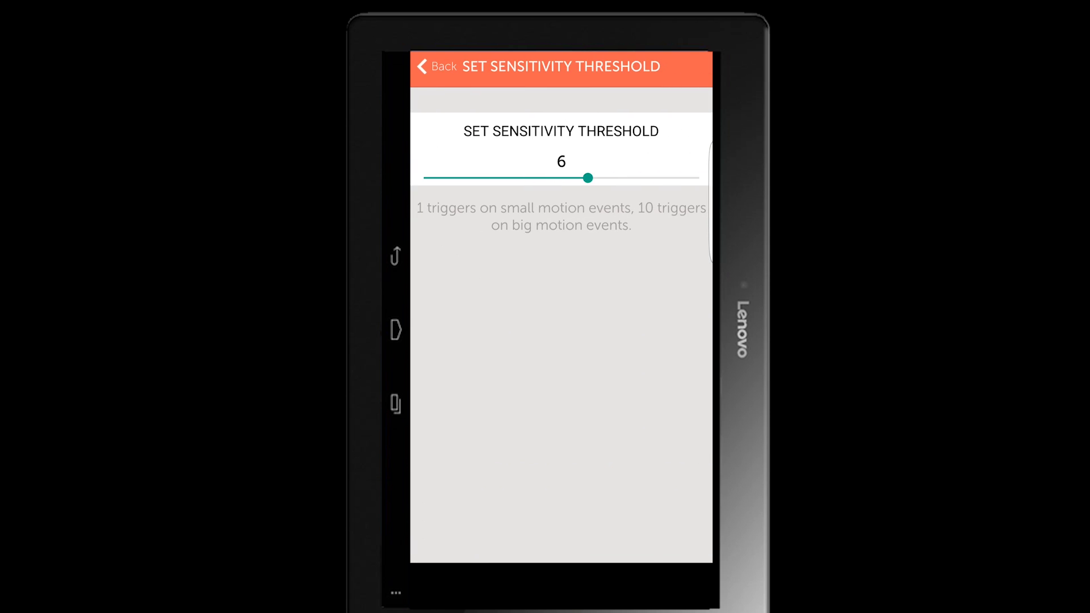
pyautogui.press('Escape')
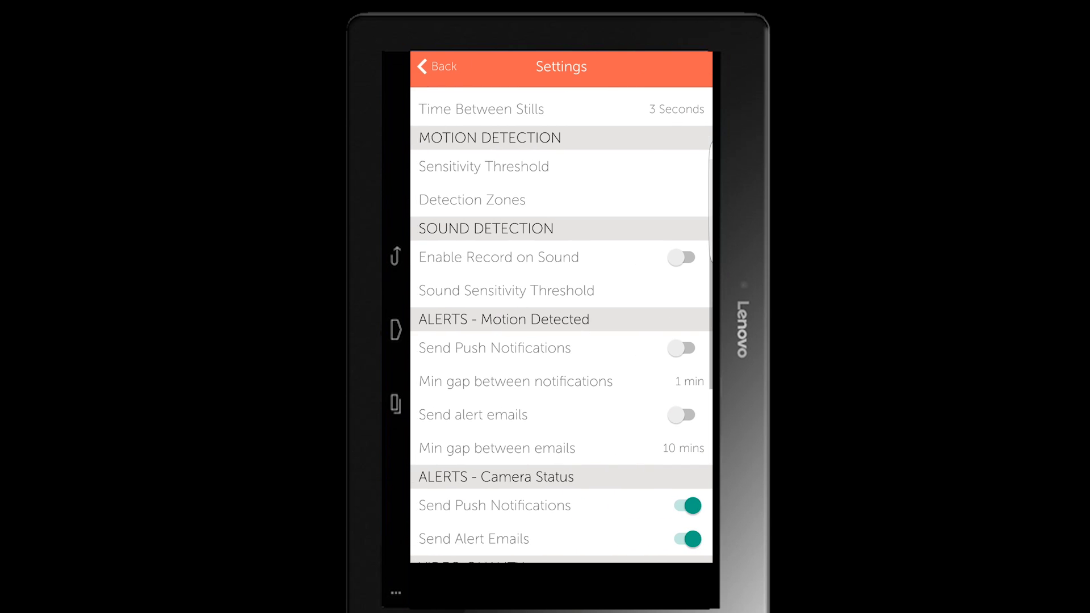
pyautogui.moveTo(623, 433); pyautogui.dragTo(638, 370)
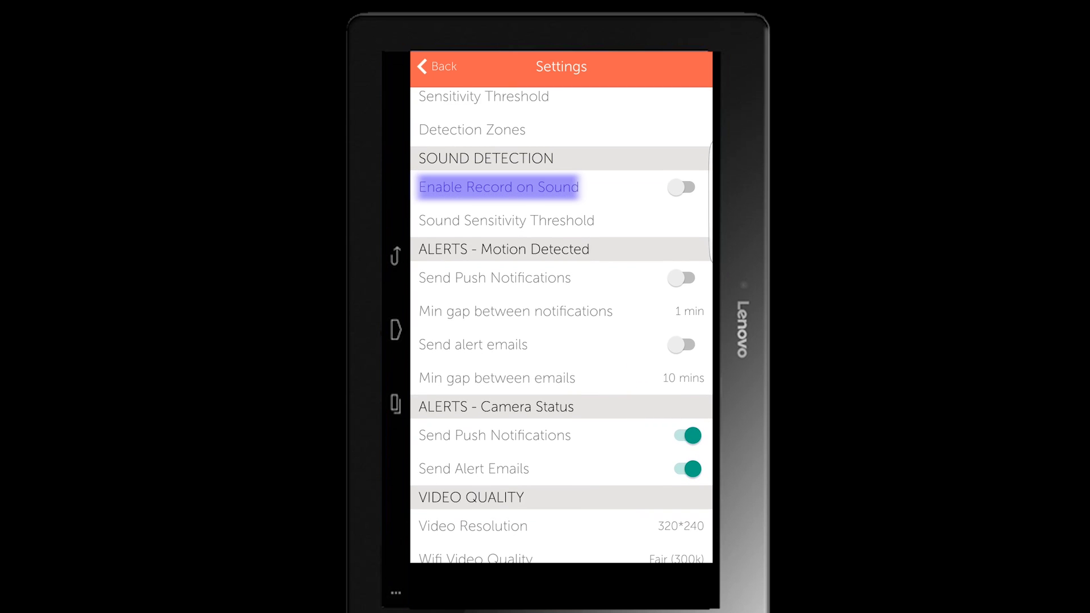
pyautogui.moveTo(609, 443); pyautogui.dragTo(628, 402)
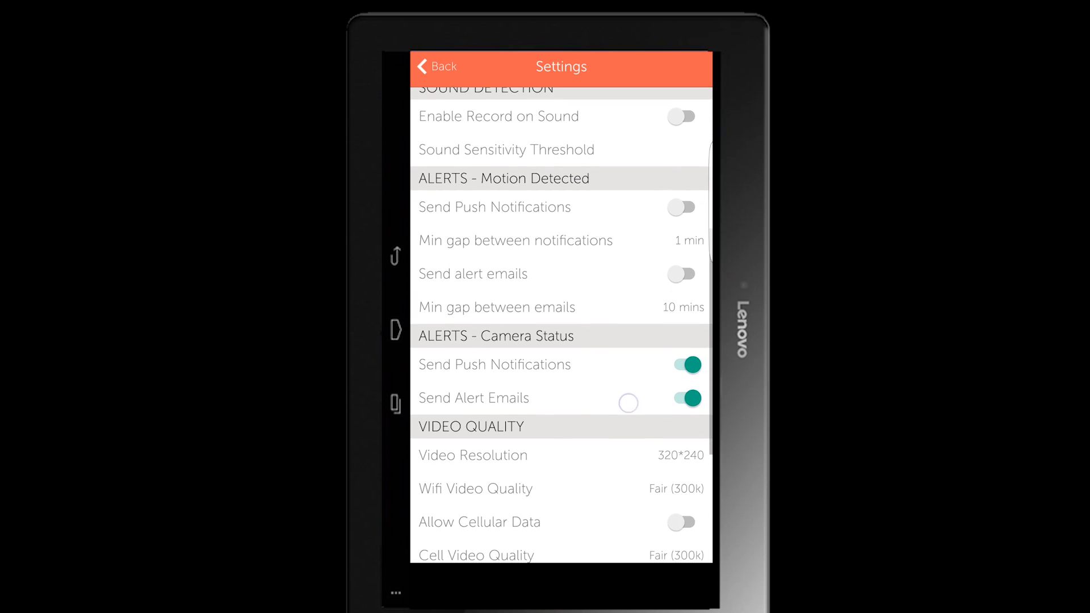
pyautogui.click(690, 210)
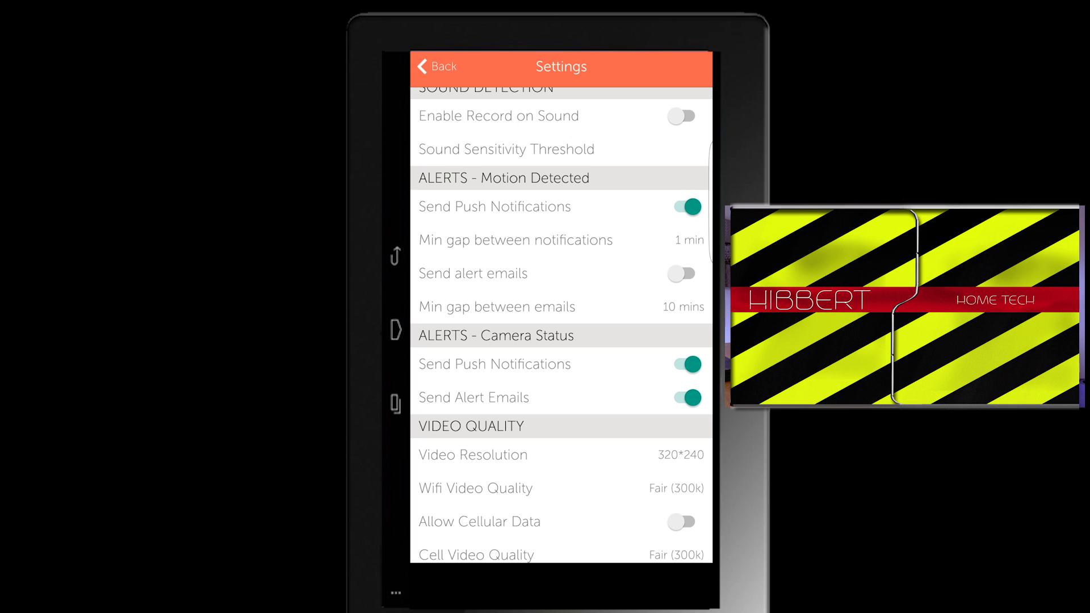
pyautogui.moveTo(607, 477); pyautogui.dragTo(642, 362)
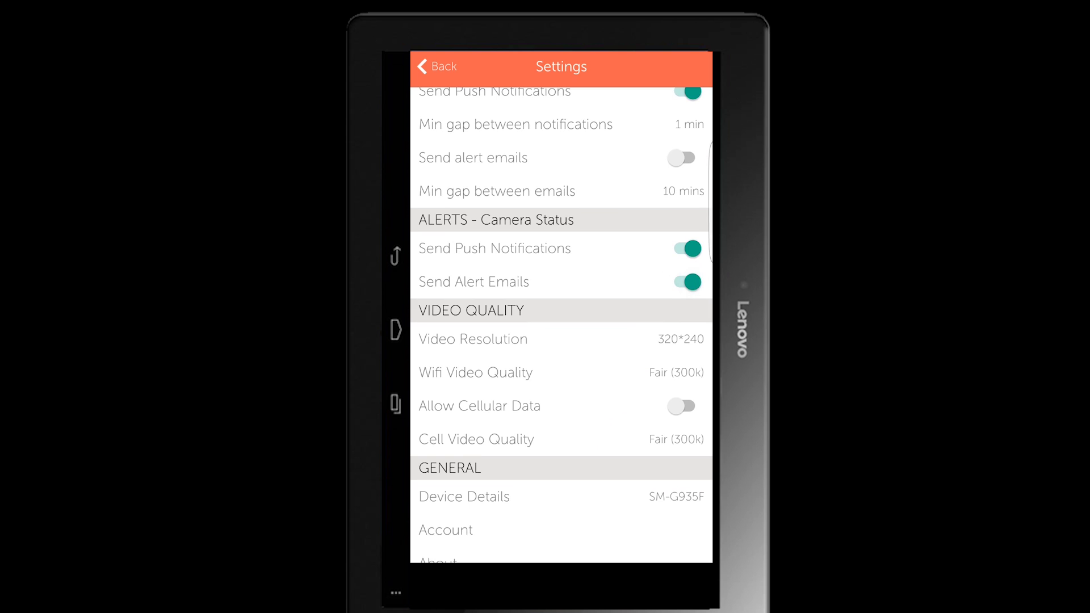
pyautogui.moveTo(610, 436); pyautogui.dragTo(610, 408)
pyautogui.click(687, 254)
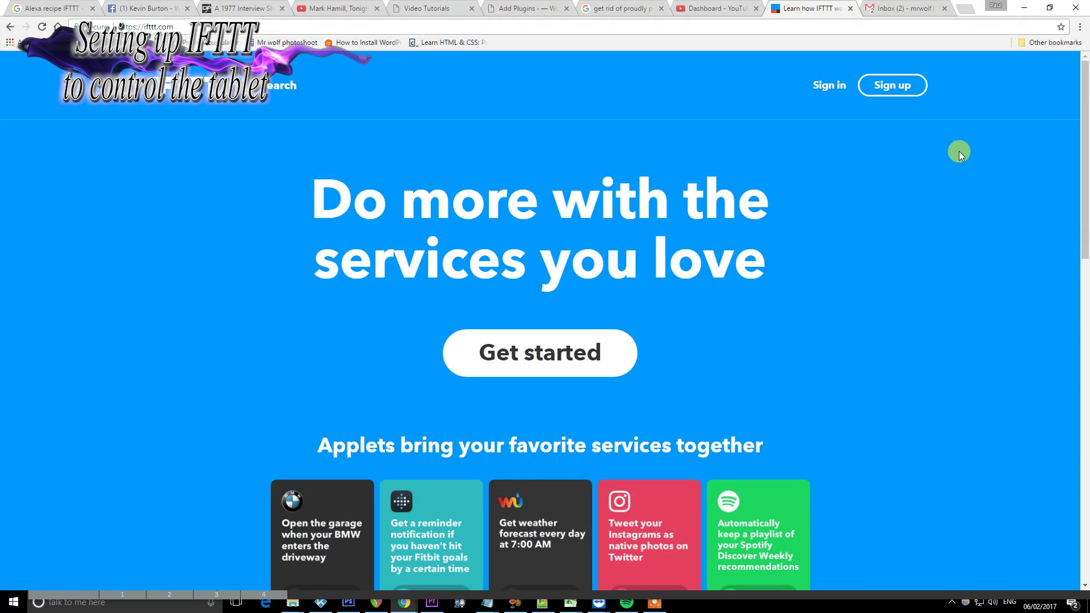
# Register a new IFTTT account and go to the empty My Applets page
pyautogui.click(885, 88)
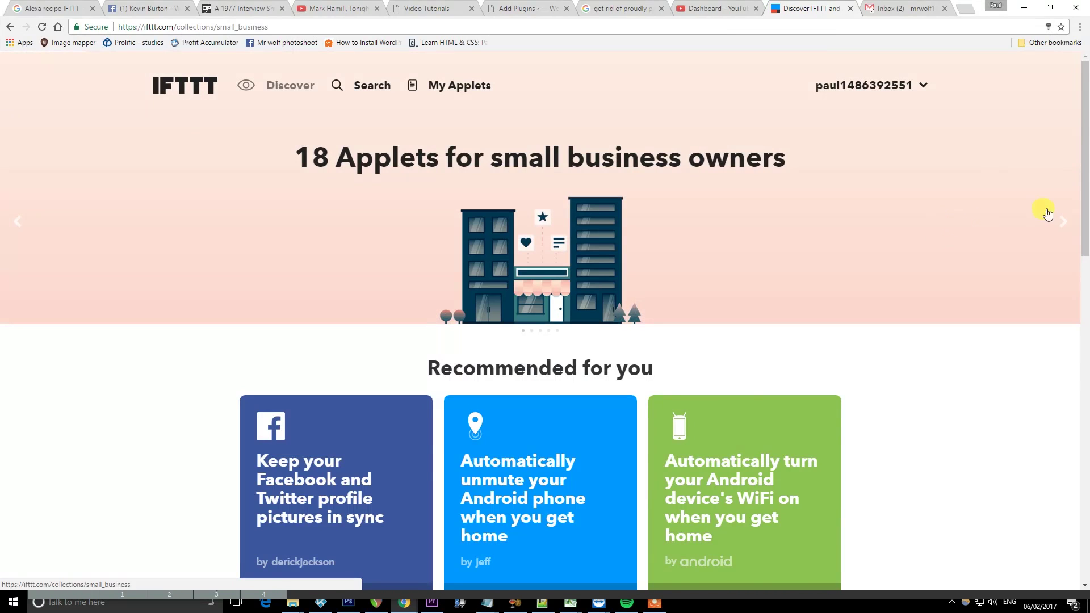
pyautogui.click(1056, 221)
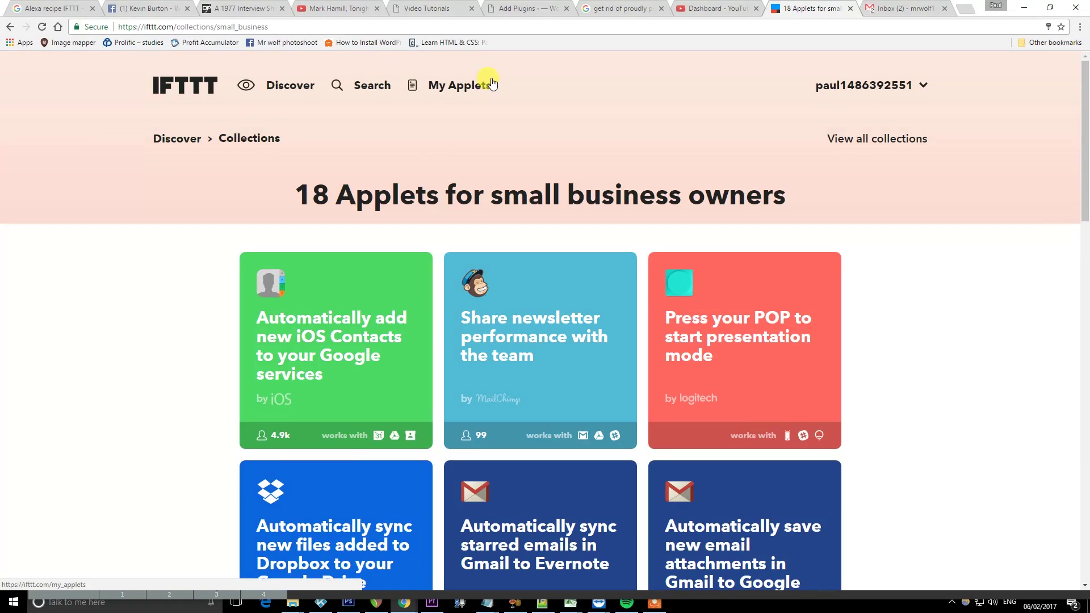
pyautogui.click(488, 98)
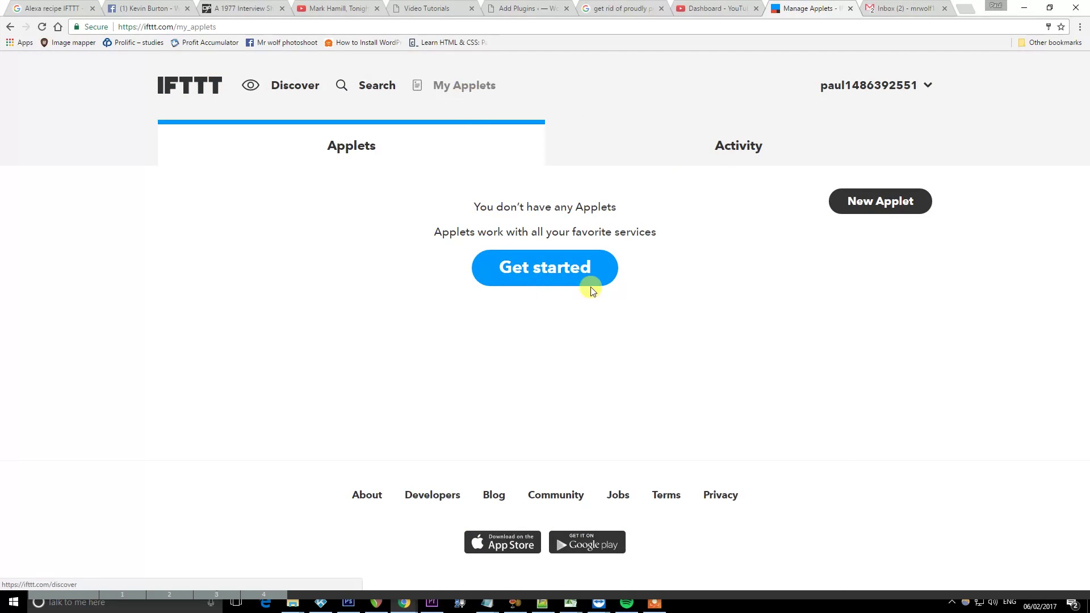
# Start a new applet with Amazon Alexa as the trigger, signing in with Amazon to connect it
pyautogui.click(893, 202)
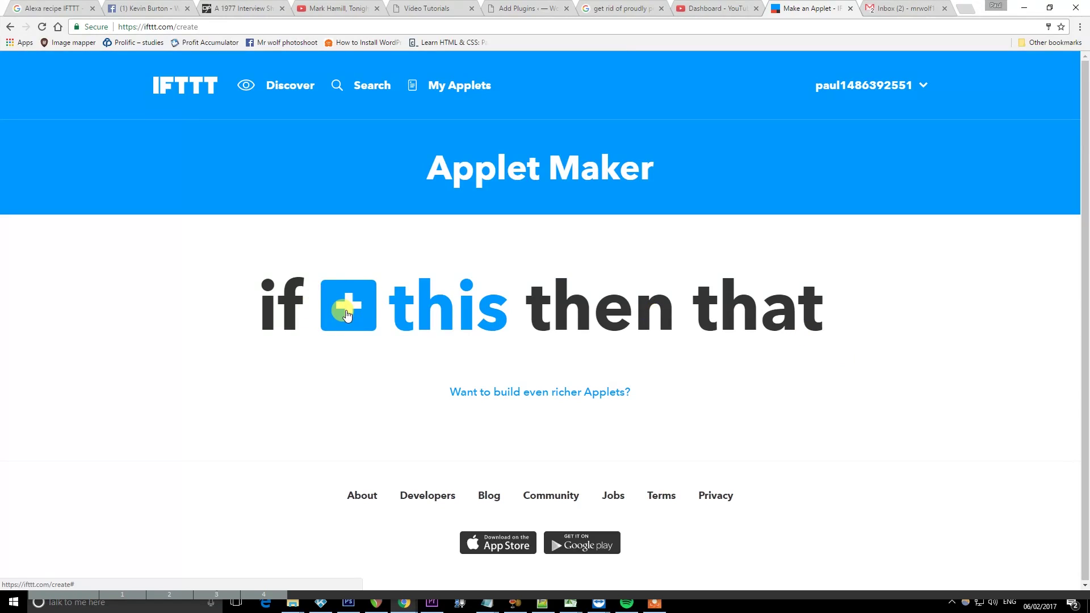
pyautogui.click(348, 316)
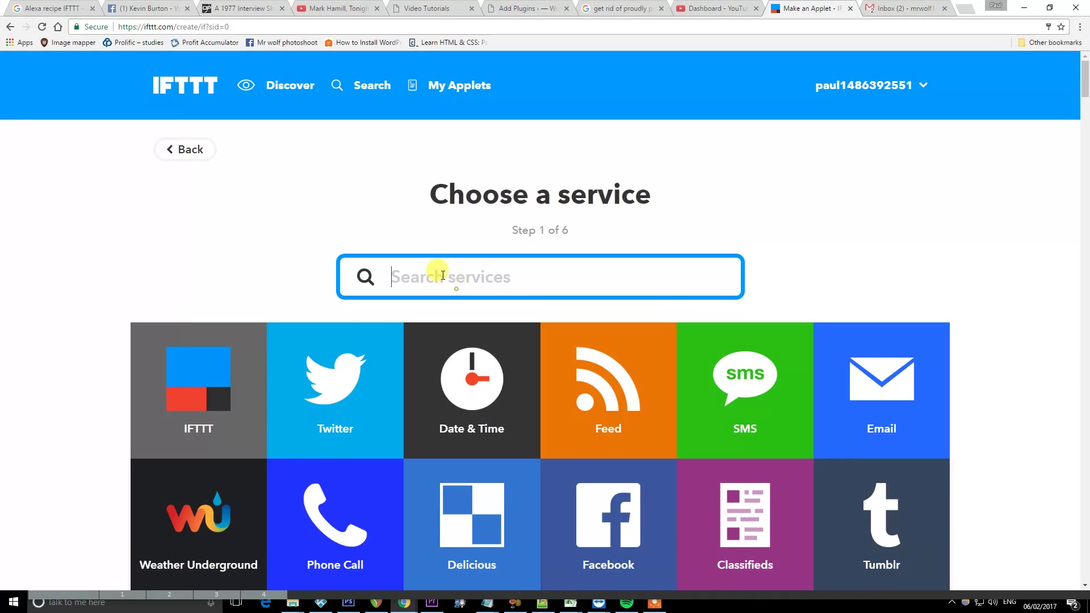
pyautogui.write('Alexa')
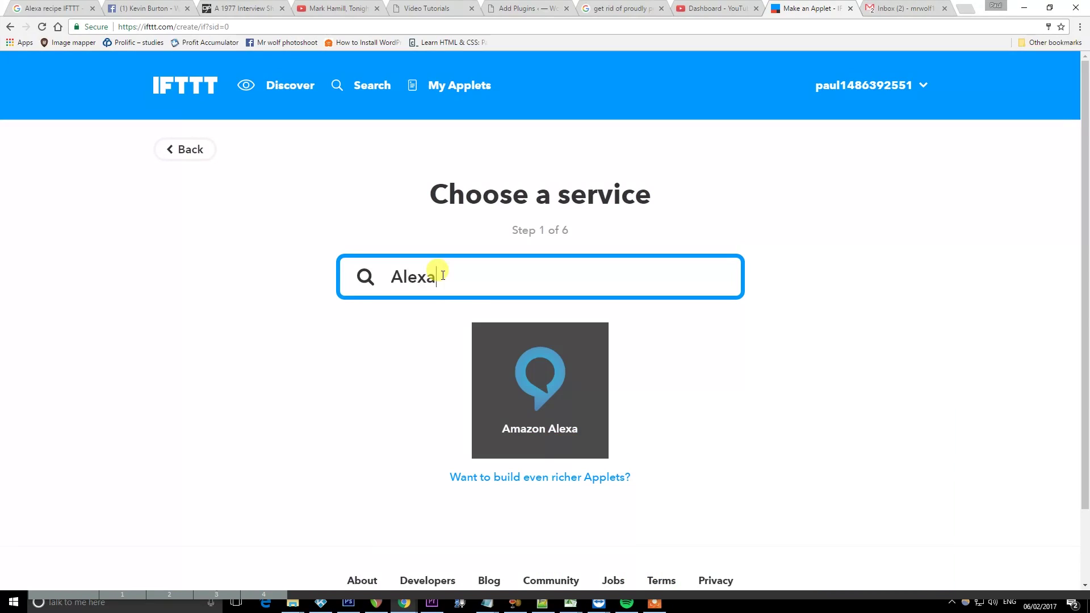
pyautogui.click(530, 369)
pyautogui.click(574, 349)
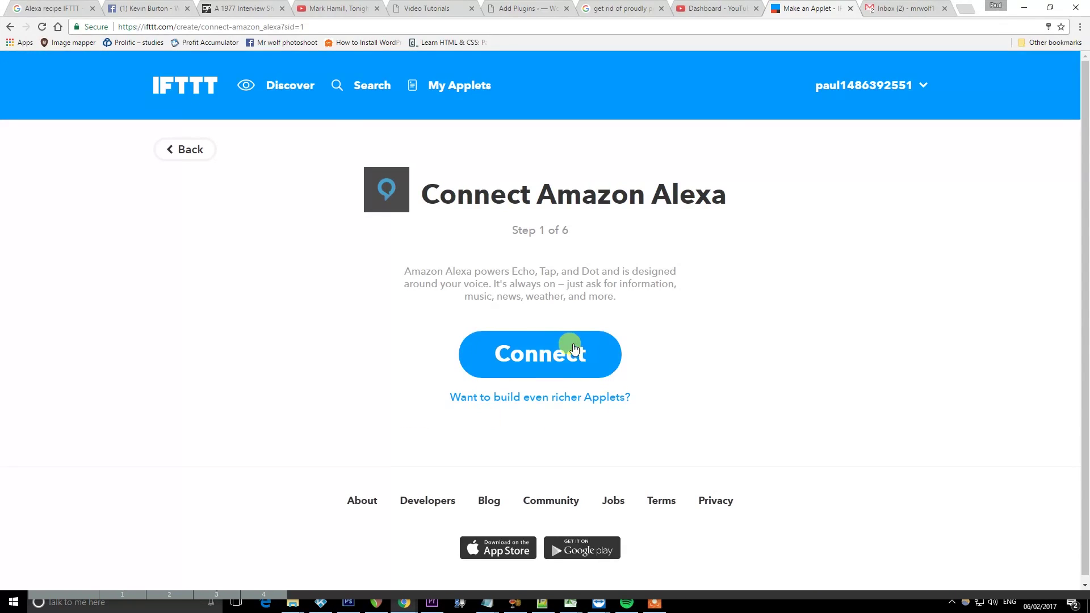
pyautogui.click(542, 355)
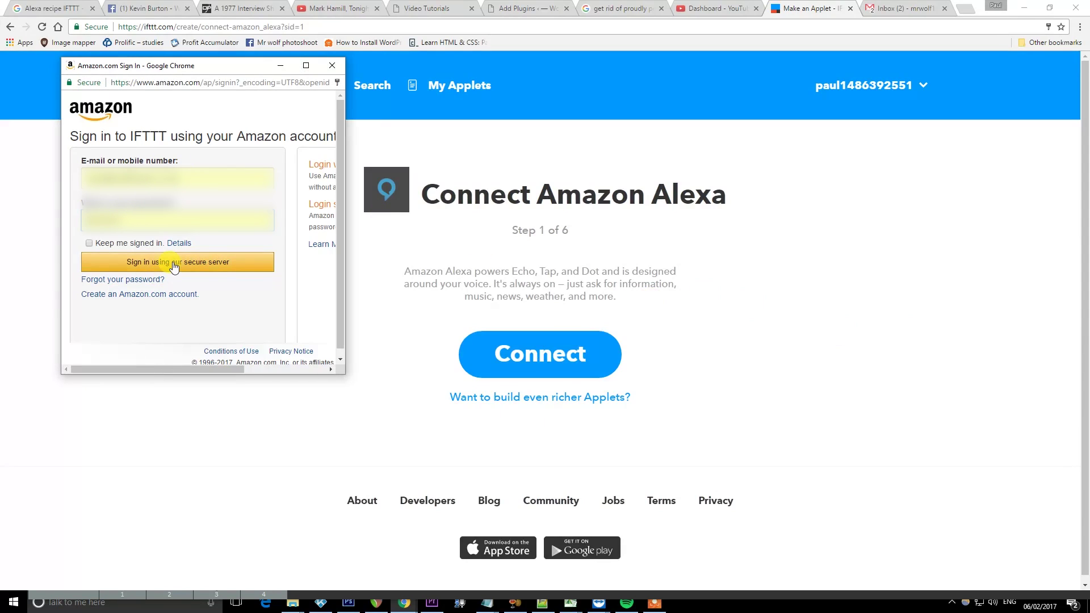
pyautogui.click(174, 265)
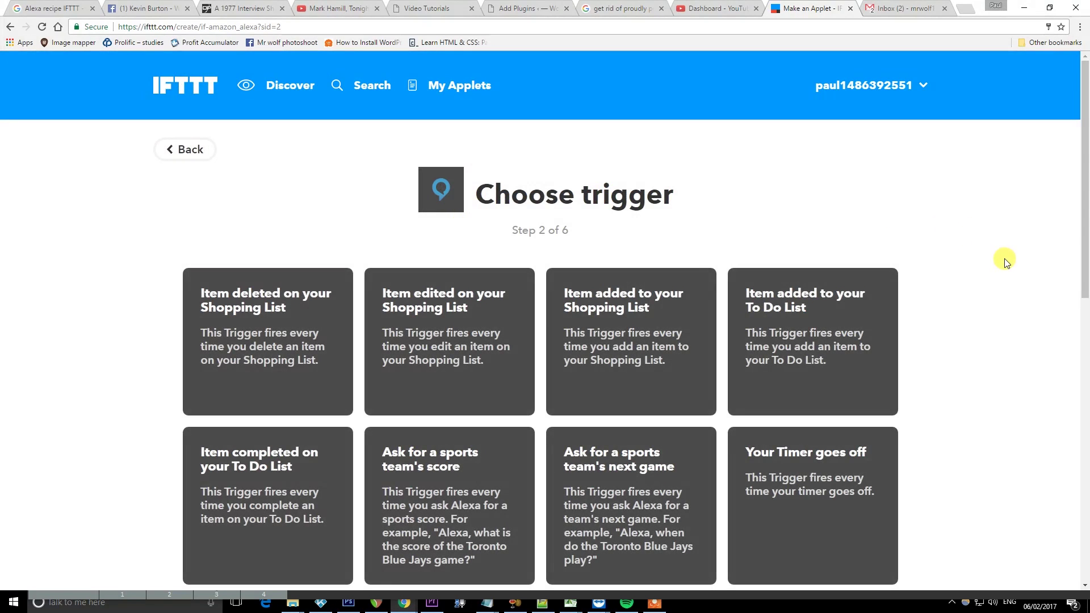
# Create a 'Say a specific phrase' Alexa trigger with the phrase 'lock down'
pyautogui.scroll(-3, 1003, 261)
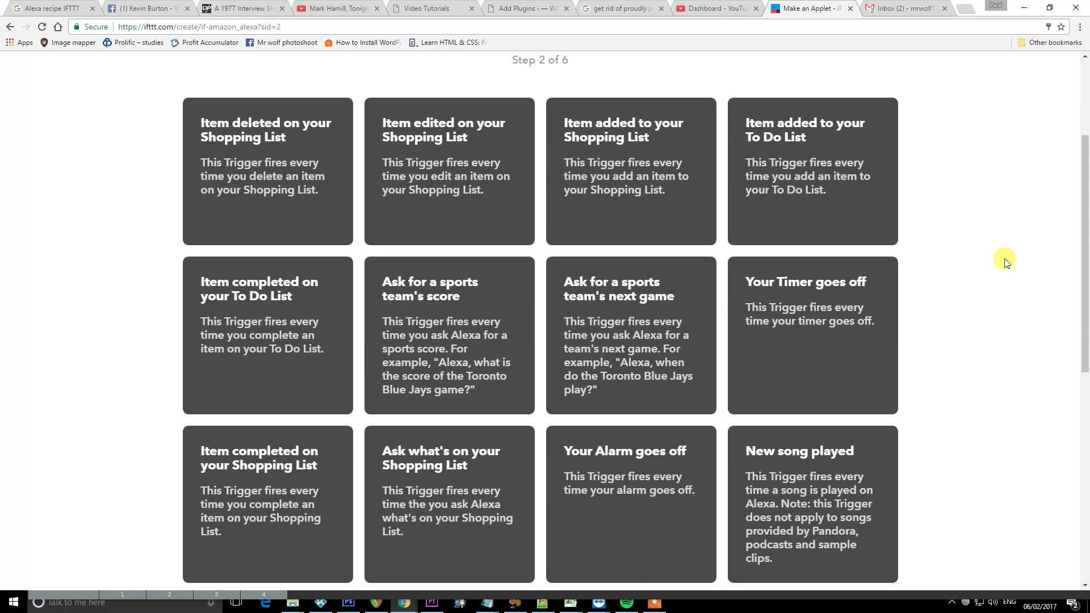
pyautogui.scroll(-5, 1003, 261)
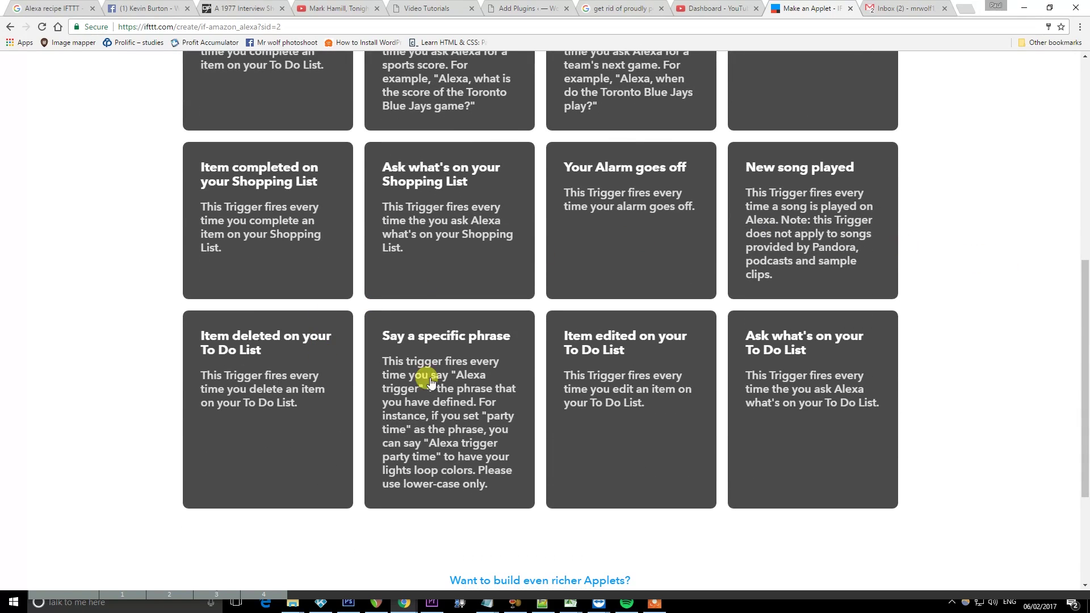
pyautogui.click(484, 381)
pyautogui.click(497, 244)
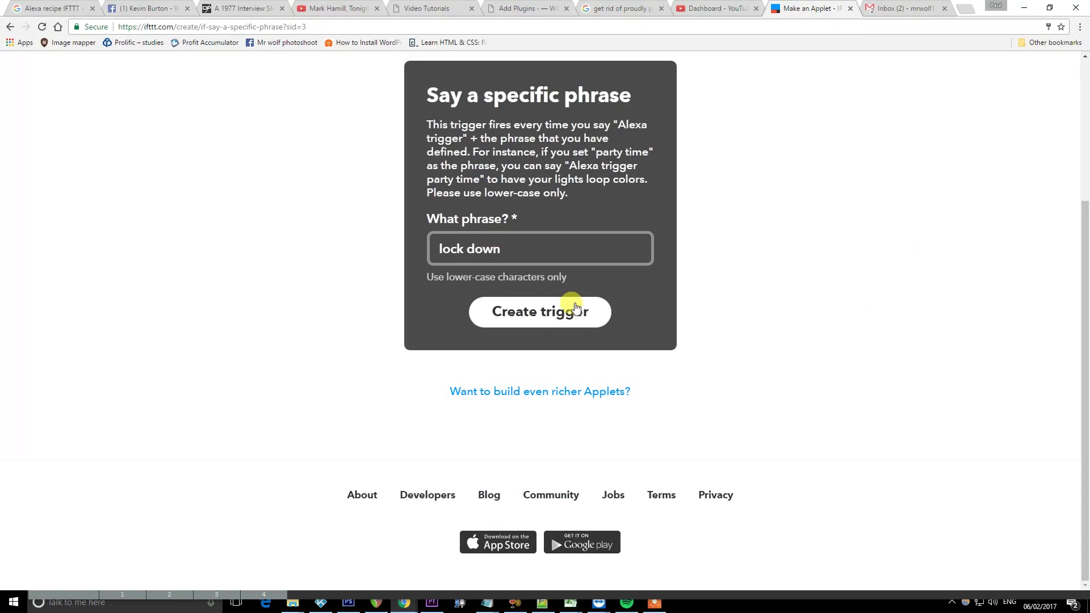
pyautogui.click(551, 311)
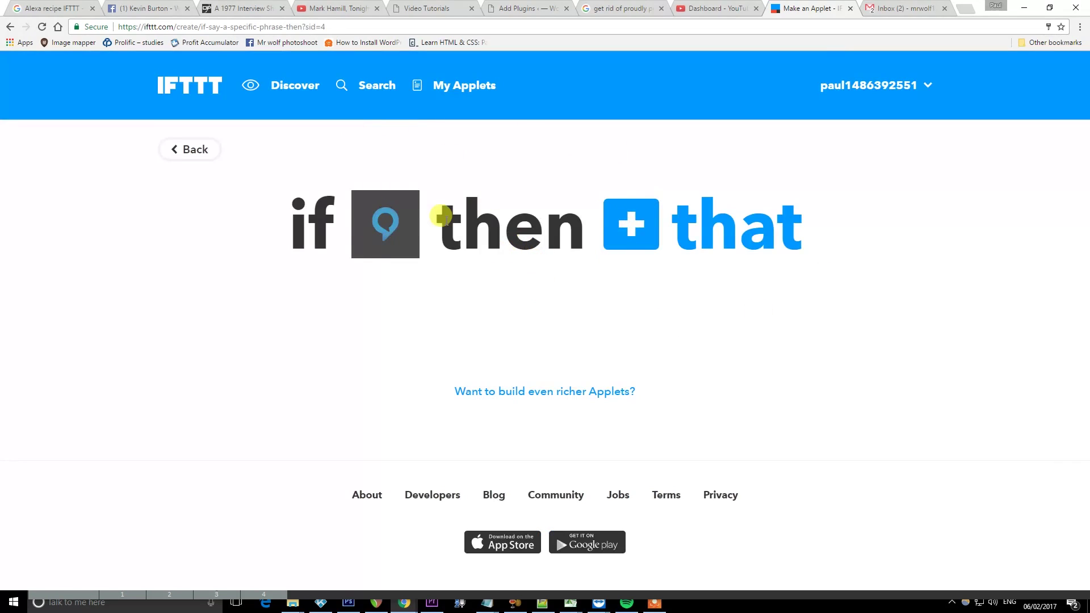
pyautogui.click(629, 224)
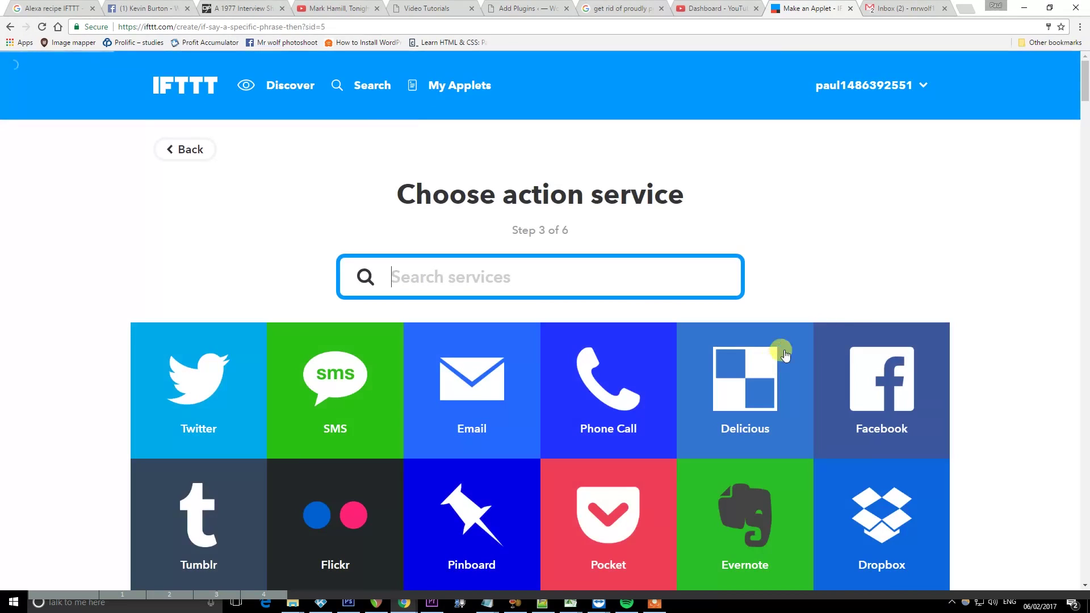
# Pick Manything as the action service and authorise IFTTT on the Manything account
pyautogui.write('Manything')
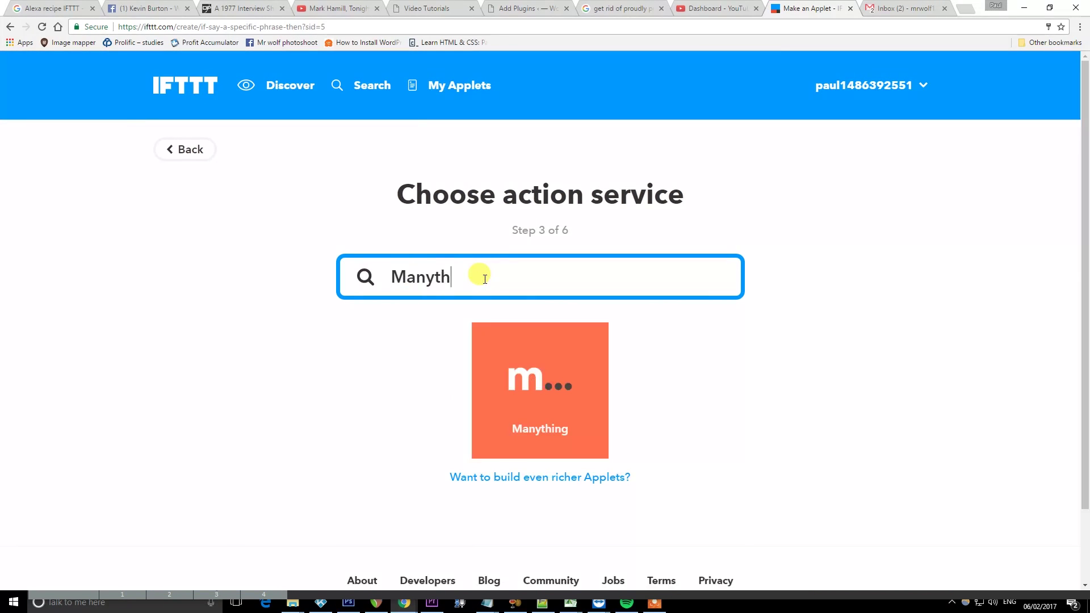
pyautogui.click(523, 392)
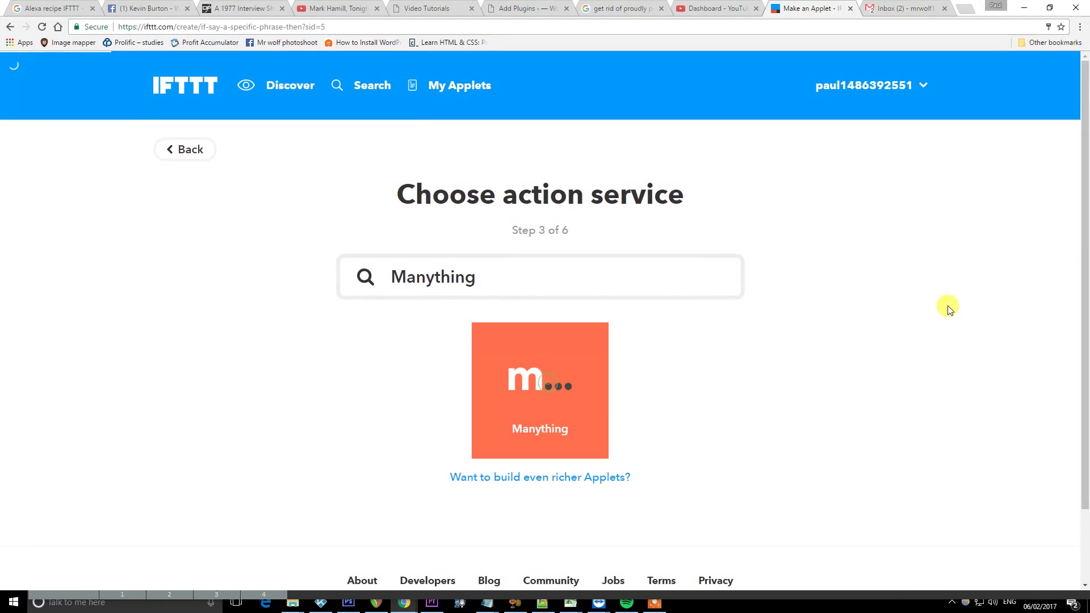
pyautogui.click(590, 359)
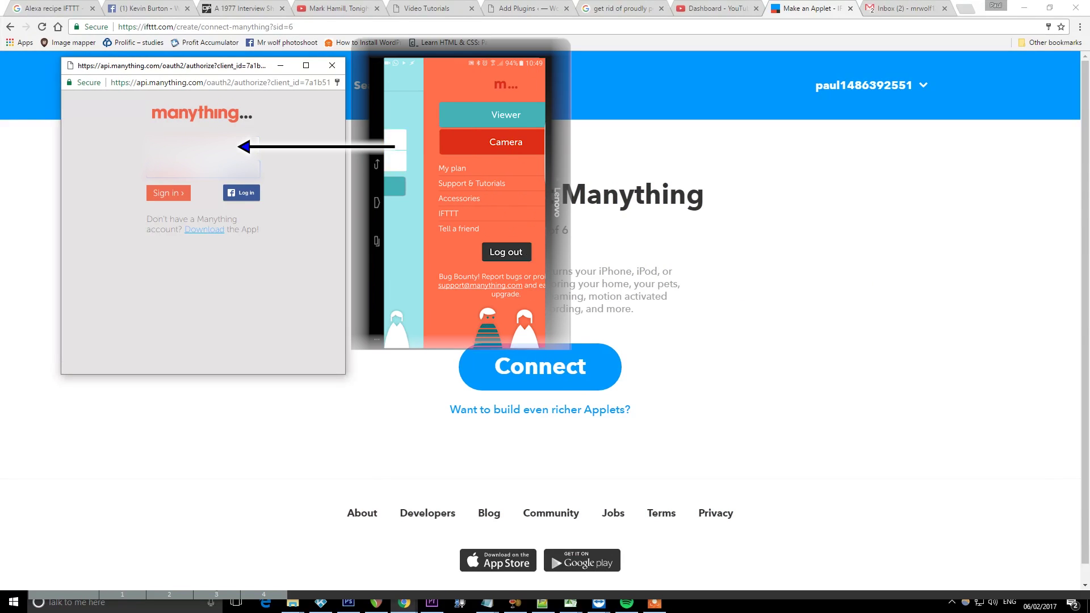
pyautogui.click(159, 193)
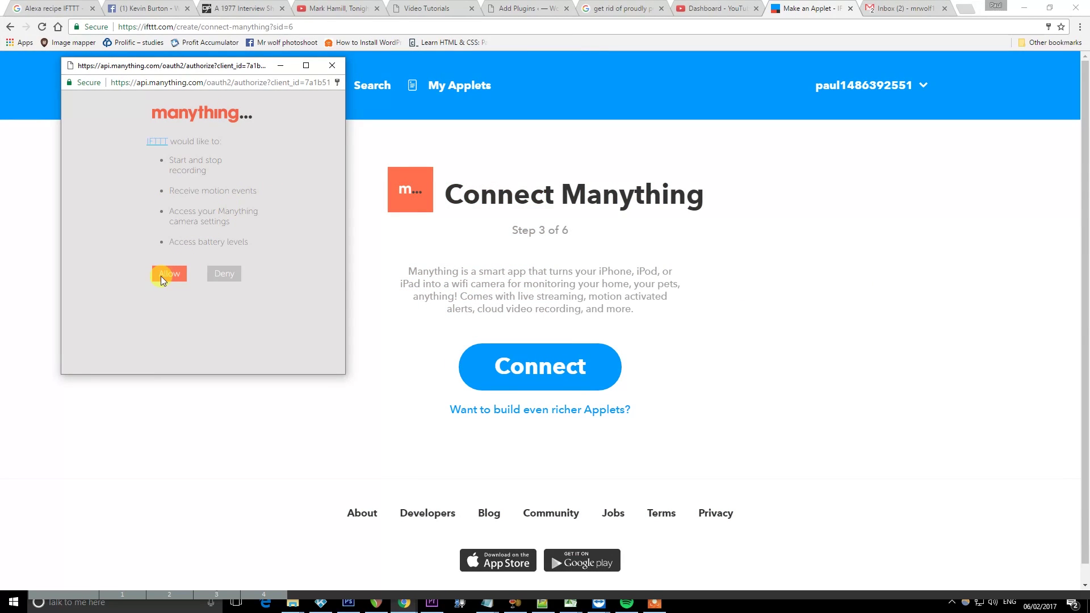
pyautogui.click(161, 276)
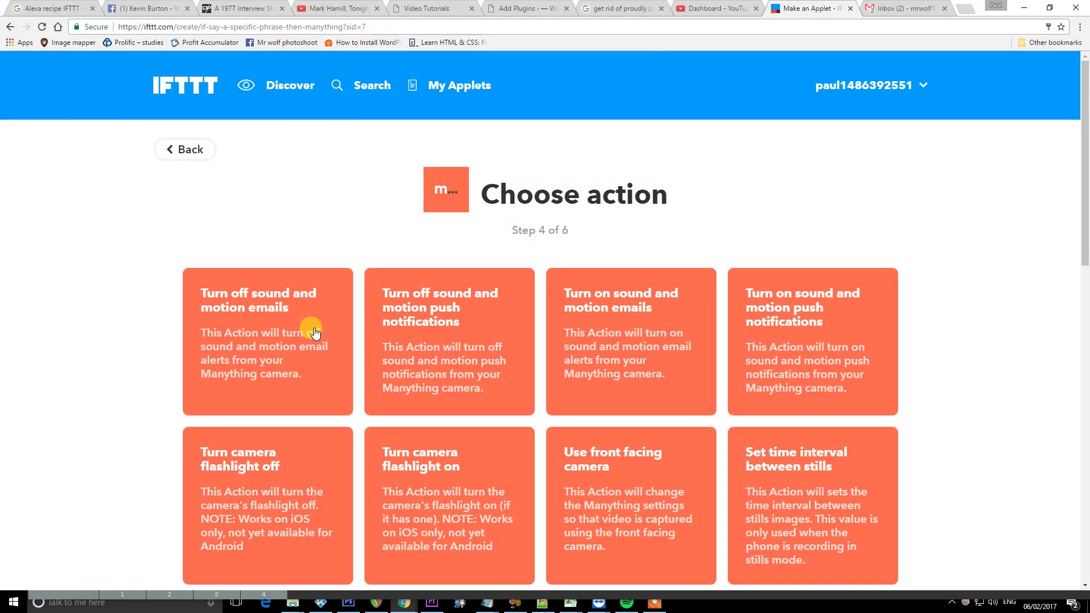
# Choose 'Set multiple camera settings' for device SM-G935F with recording On and audio muted
pyautogui.scroll(-6, 964, 267)
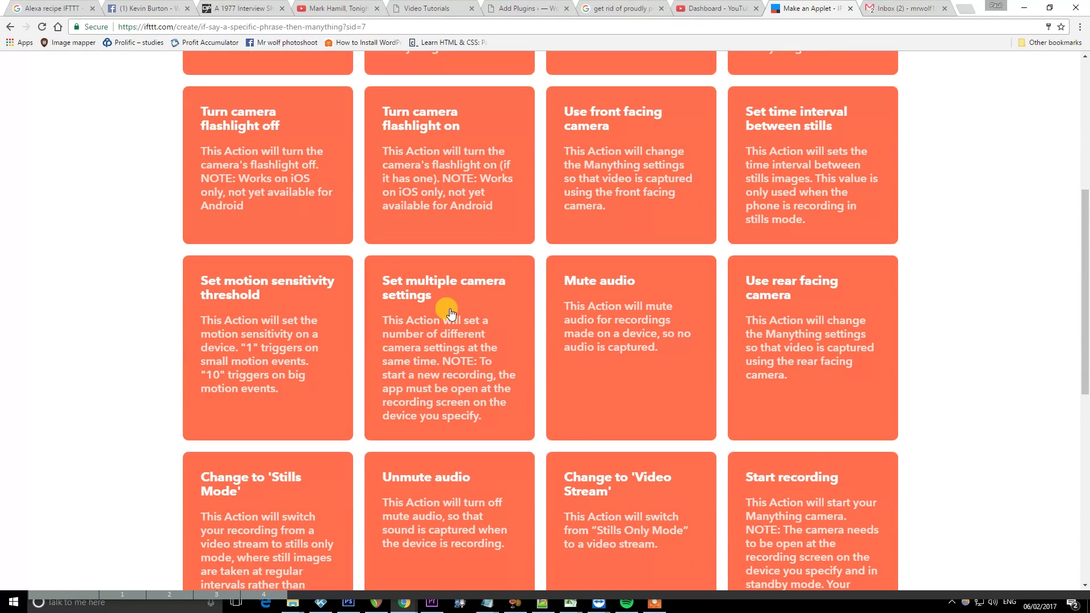
pyautogui.click(450, 414)
pyautogui.click(632, 119)
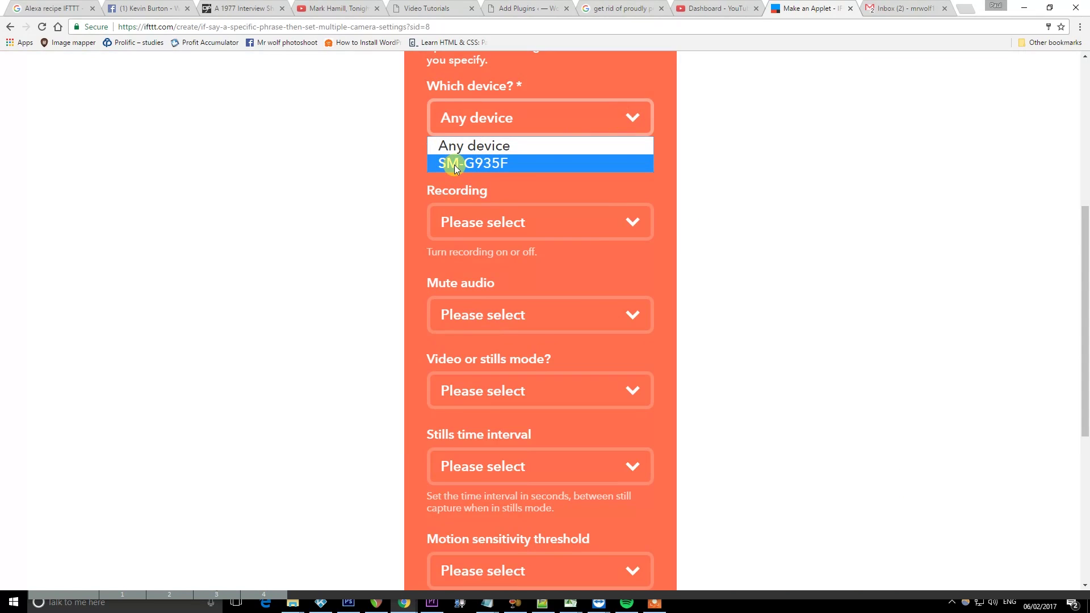
pyautogui.click(477, 164)
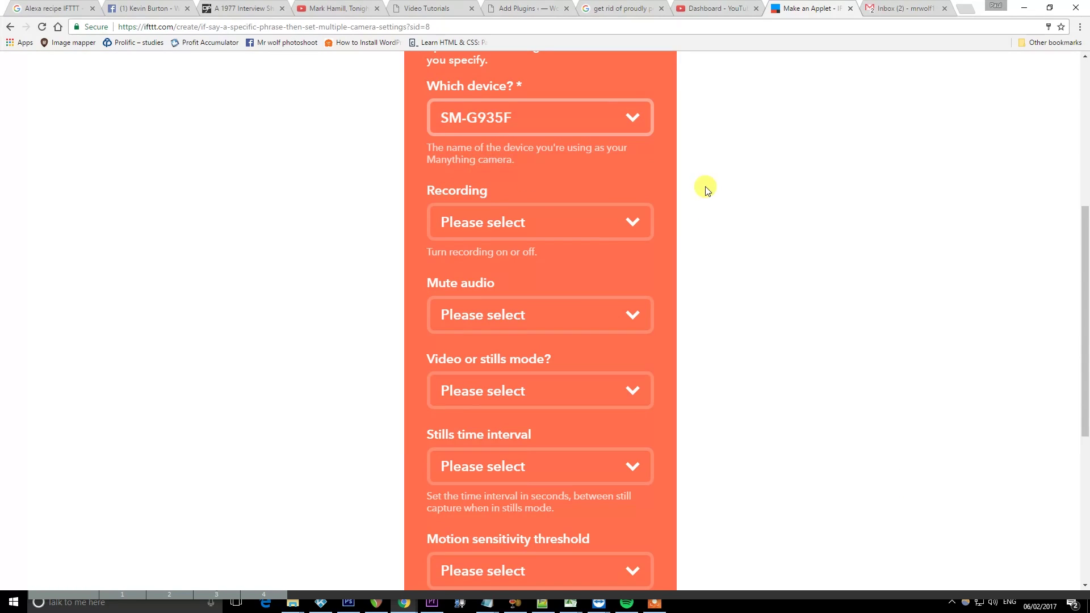
pyautogui.click(624, 221)
pyautogui.click(465, 268)
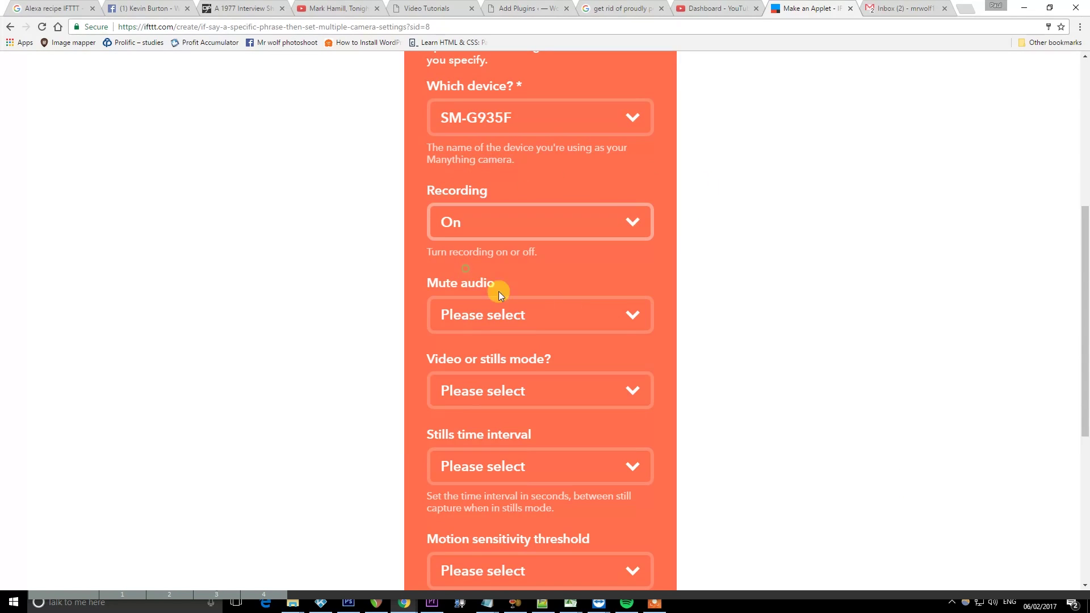
pyautogui.click(651, 313)
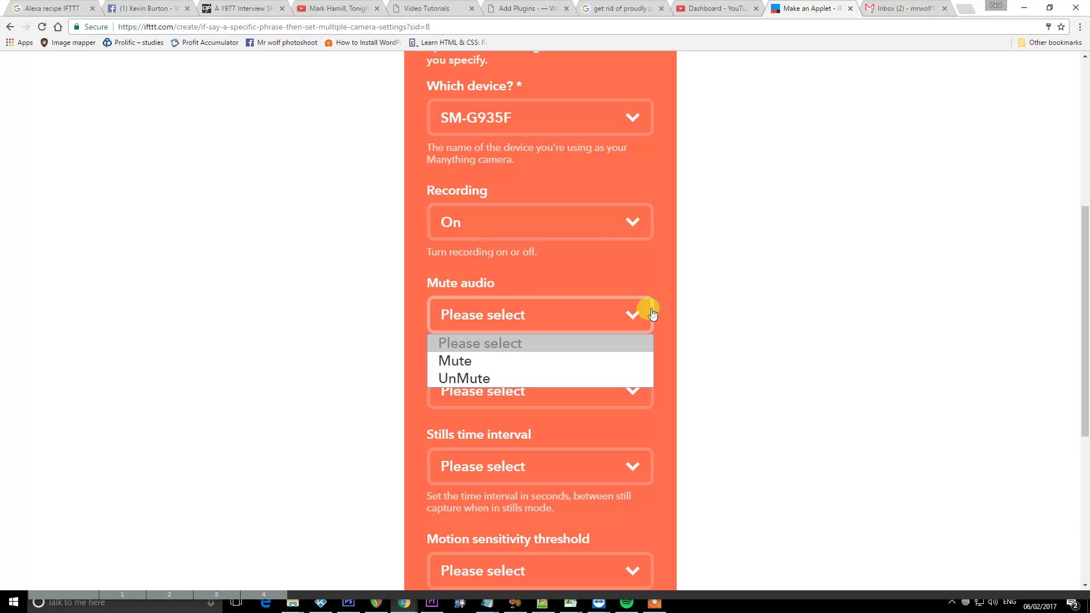
pyautogui.click(474, 363)
# Set Video mode, leave the stills interval unset, motion sensitivity 5, and create the action
pyautogui.scroll(-4, 805, 323)
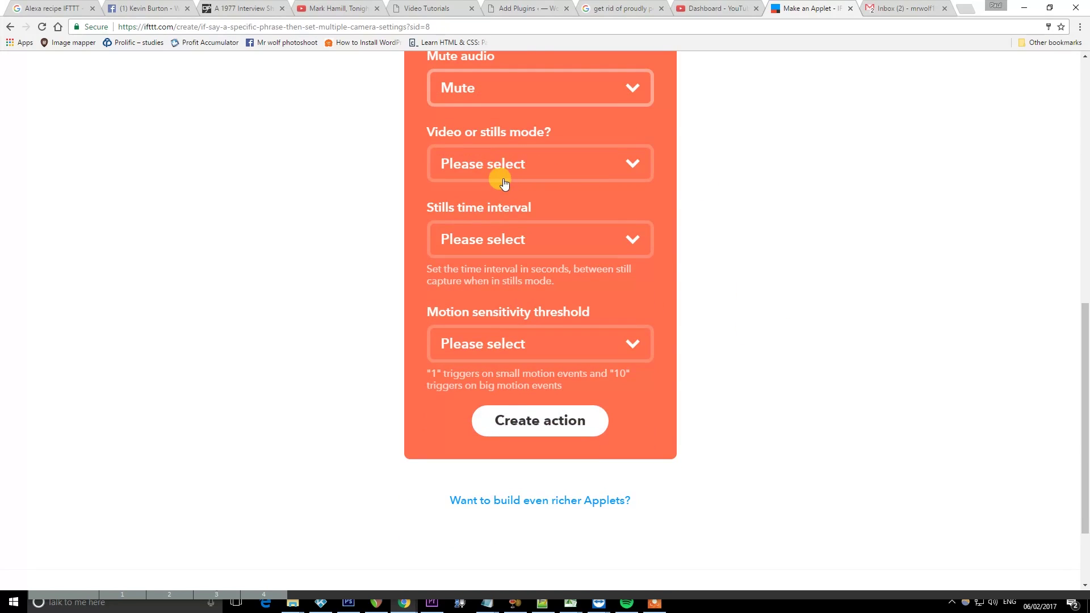
pyautogui.click(497, 168)
pyautogui.click(466, 228)
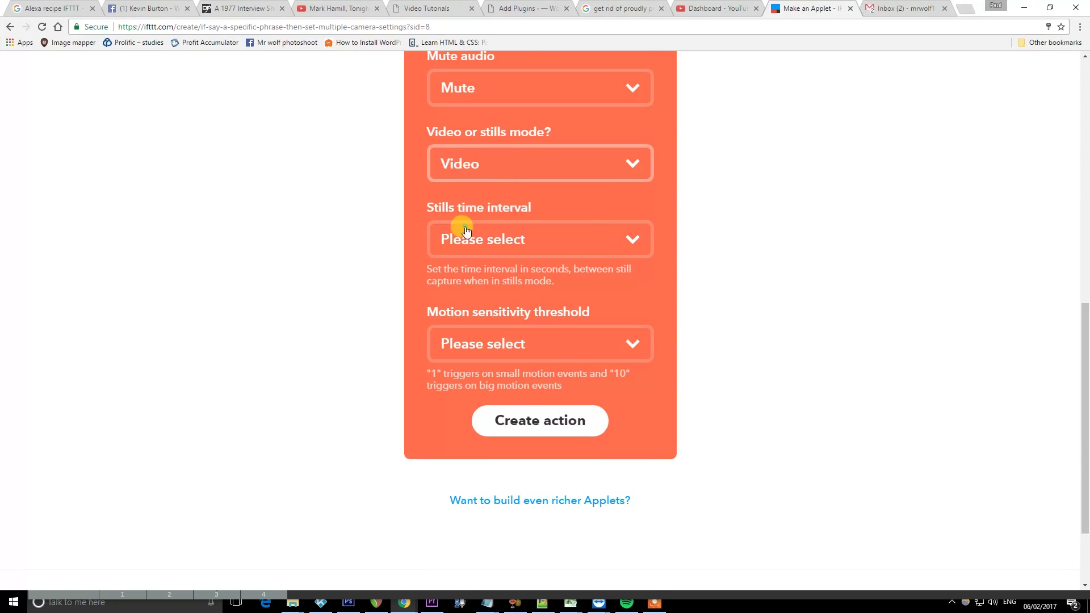
pyautogui.click(626, 242)
pyautogui.click(775, 219)
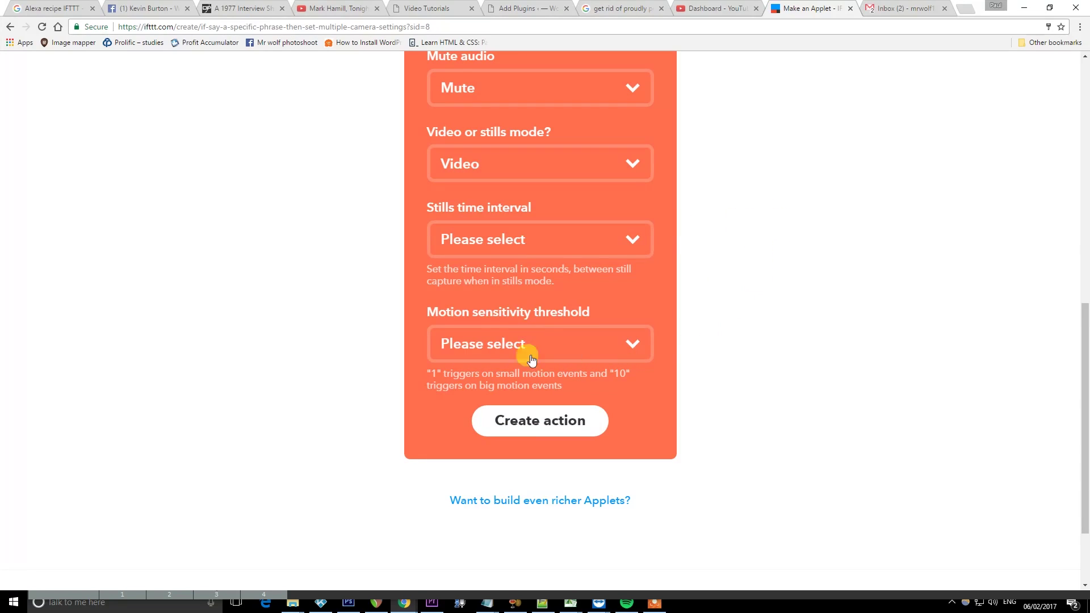
pyautogui.click(562, 344)
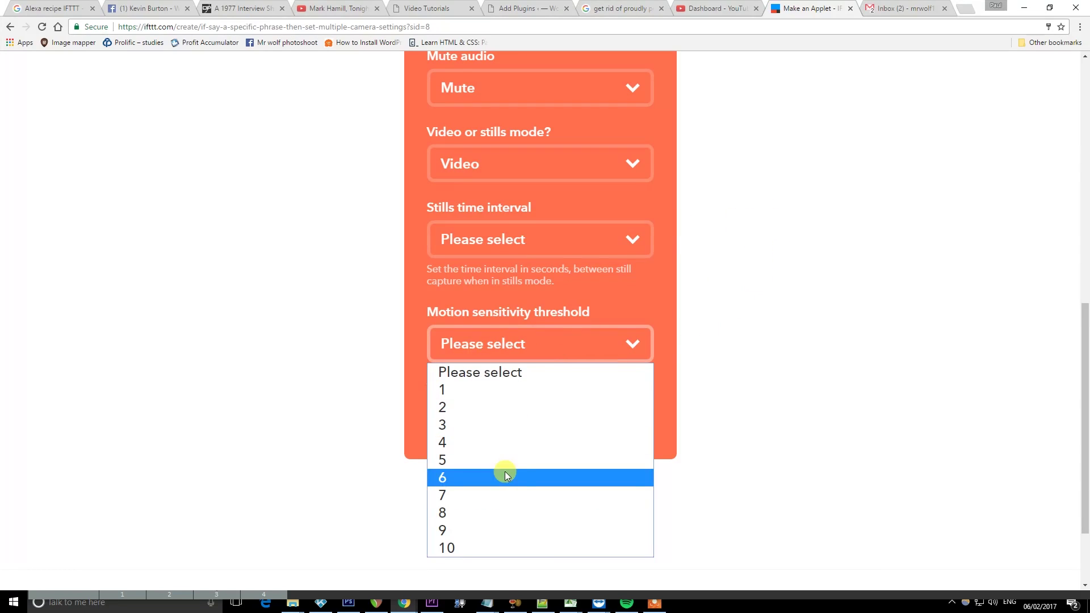
pyautogui.click(517, 459)
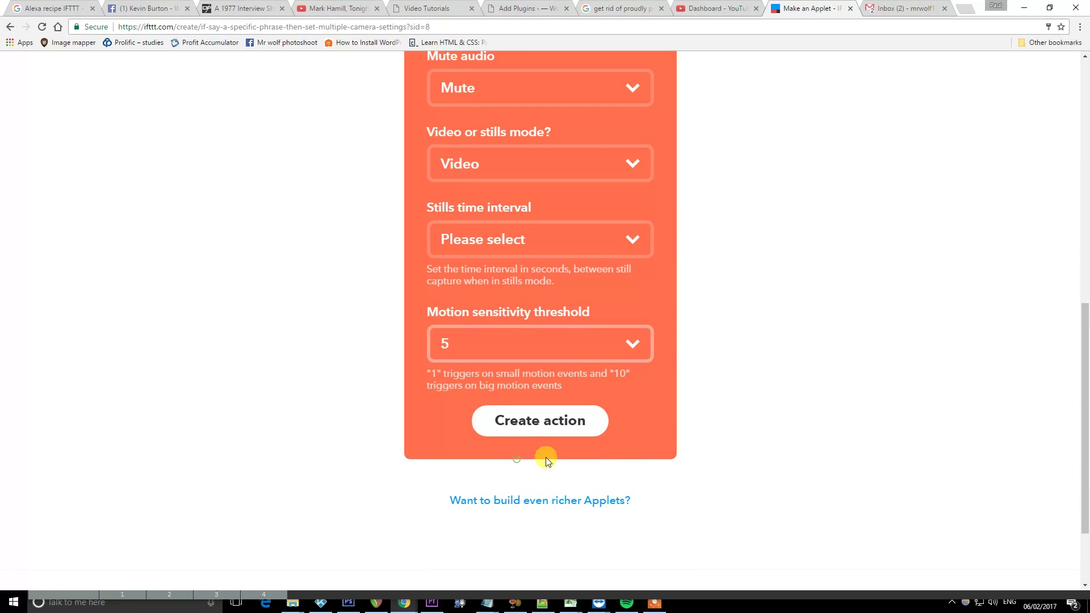
pyautogui.click(550, 423)
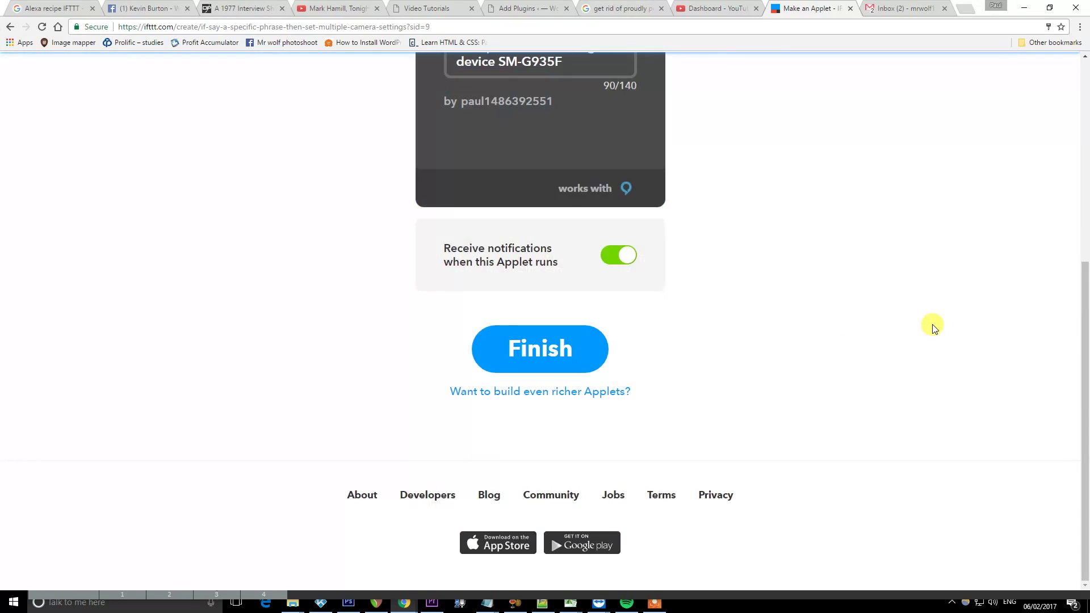
# Review the 'Alexa trigger lock down' applet and finish it so it is switched on
pyautogui.scroll(3, 934, 328)
pyautogui.scroll(3, 933, 328)
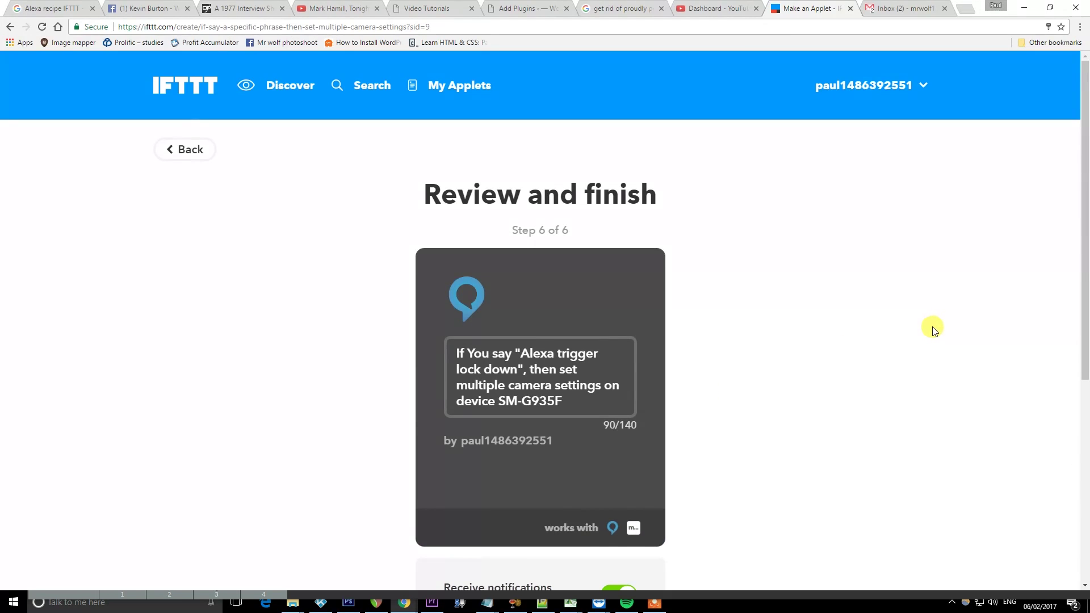
pyautogui.scroll(-3, 935, 331)
pyautogui.click(540, 516)
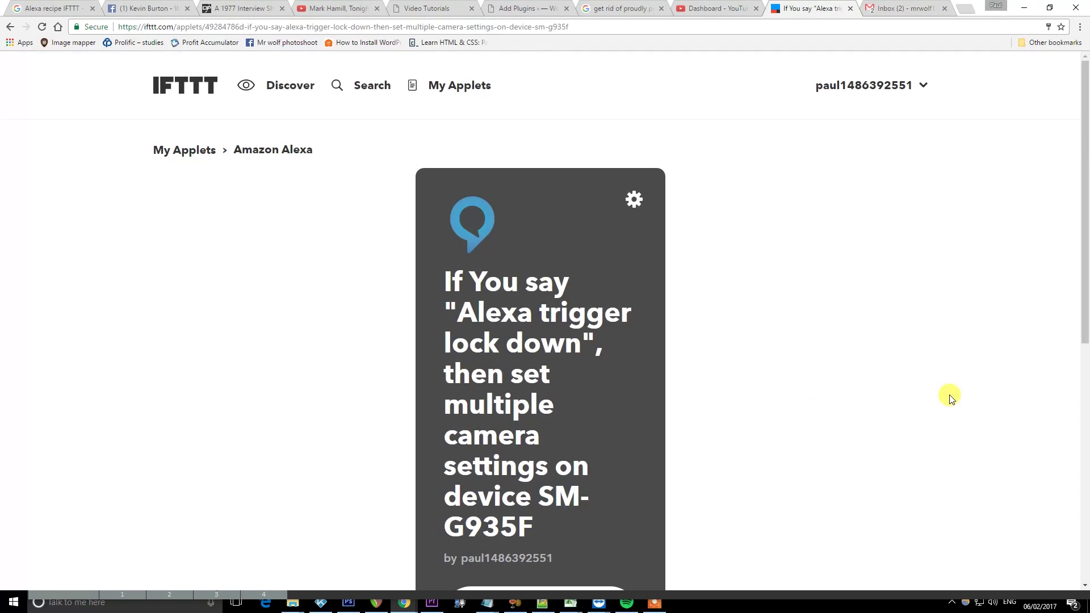
pyautogui.scroll(-6, 948, 397)
pyautogui.scroll(6, 949, 397)
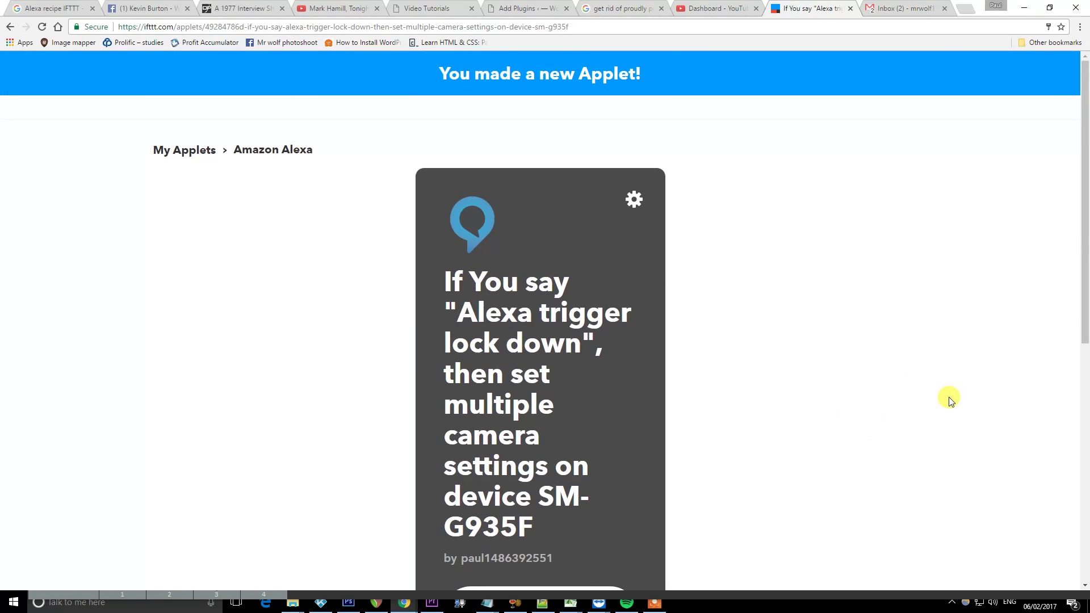
pyautogui.scroll(-1, 827, 285)
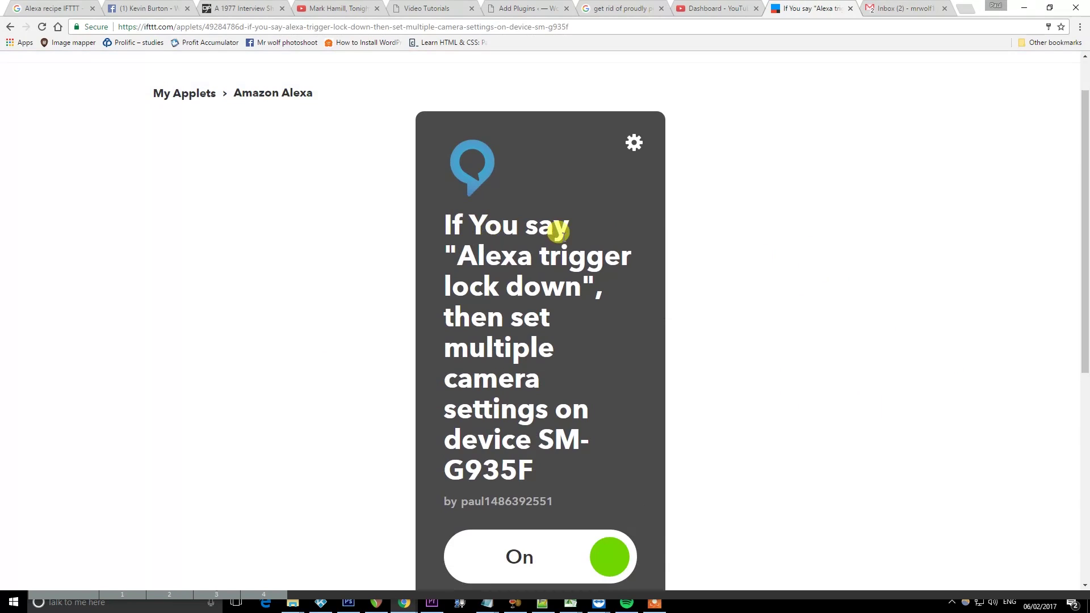
pyautogui.scroll(-2, 475, 365)
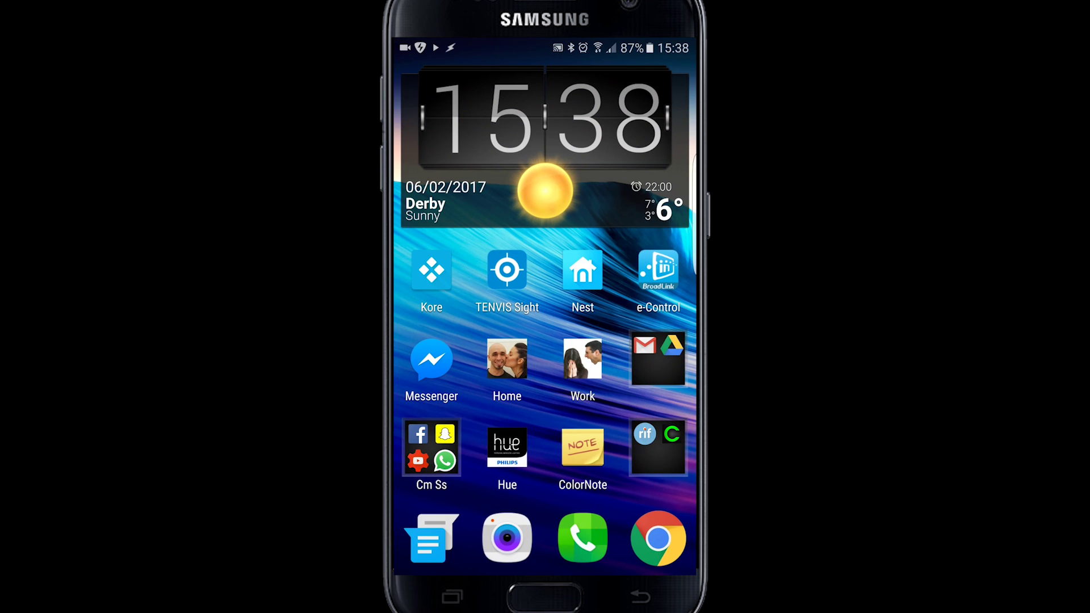
# In RM Plugin, enable the HTTP Bridge on port 9876 and set it to start on boot
pyautogui.hscroll(1, 544, 317)
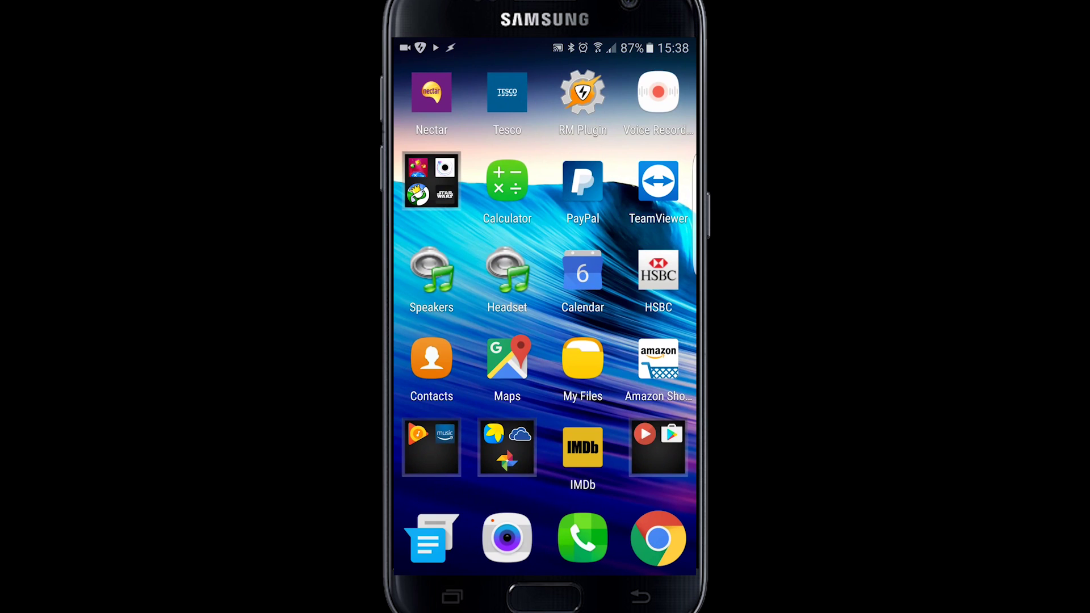
pyautogui.click(582, 92)
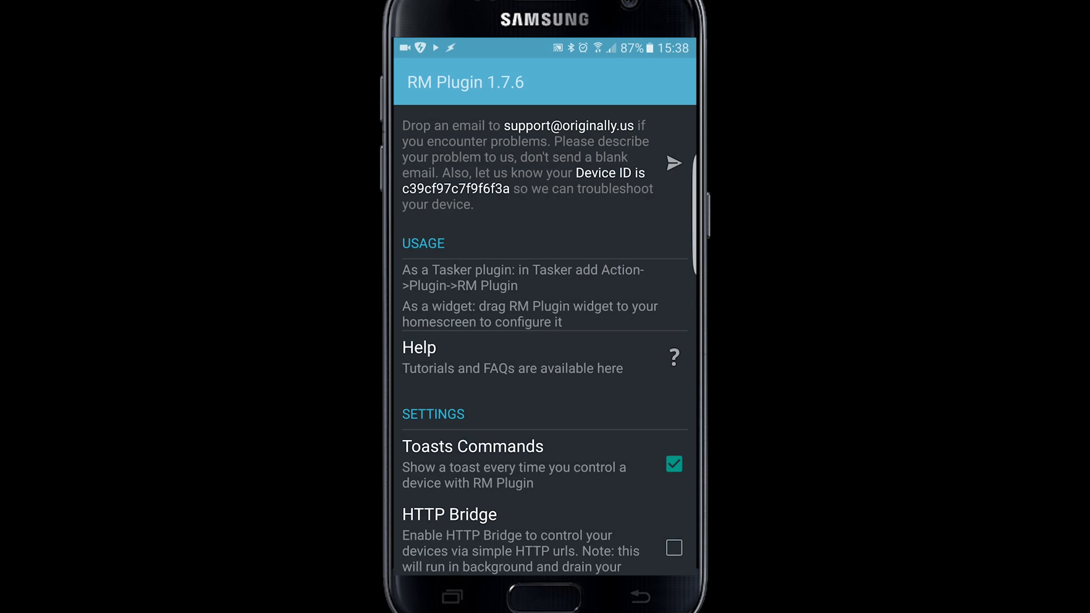
pyautogui.moveTo(573, 505); pyautogui.dragTo(596, 278)
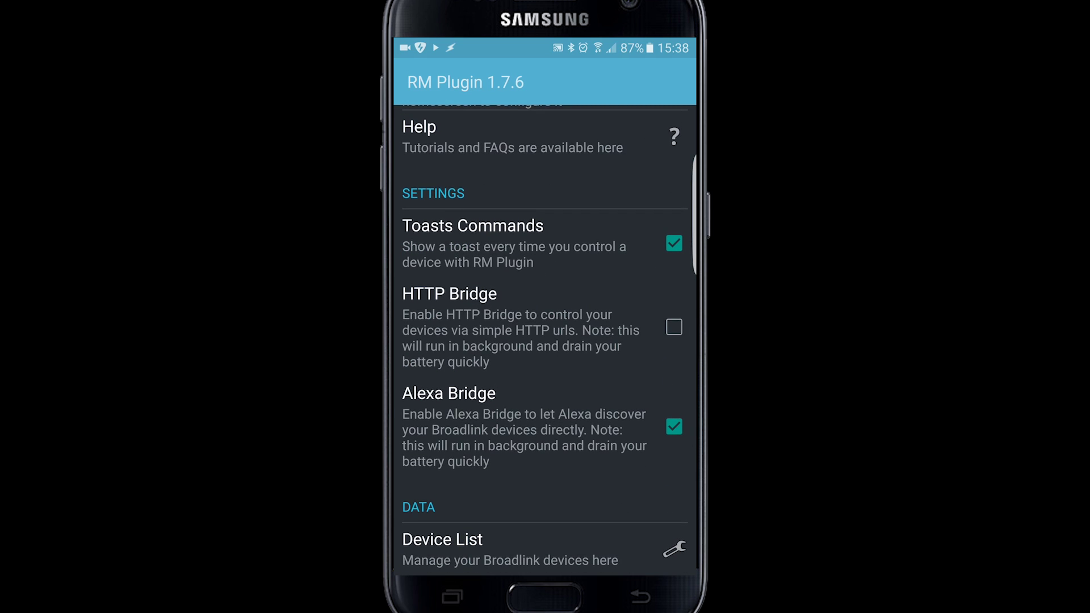
pyautogui.click(511, 326)
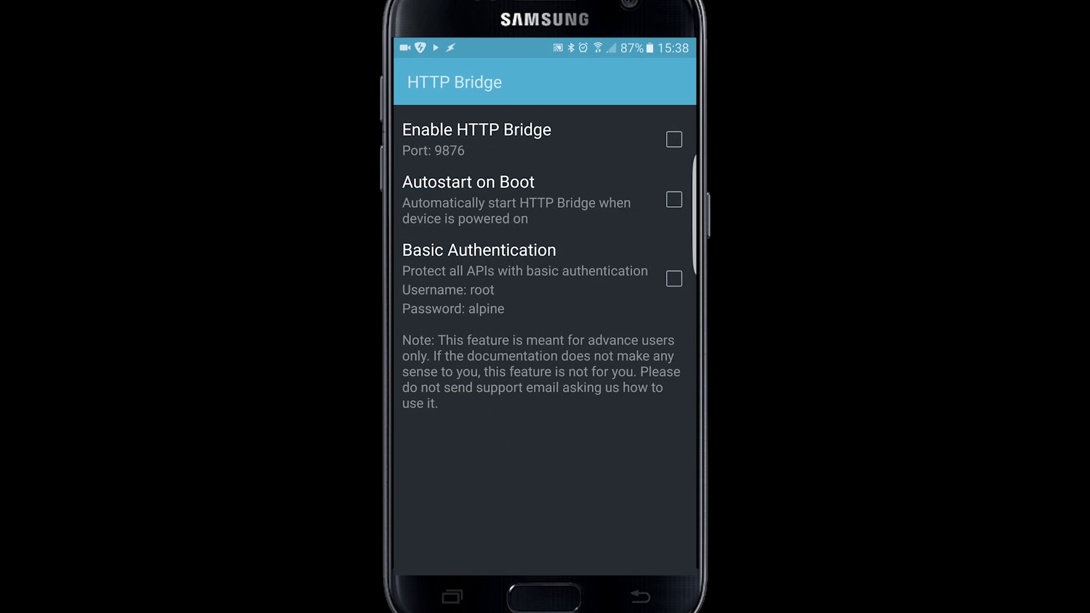
pyautogui.click(674, 139)
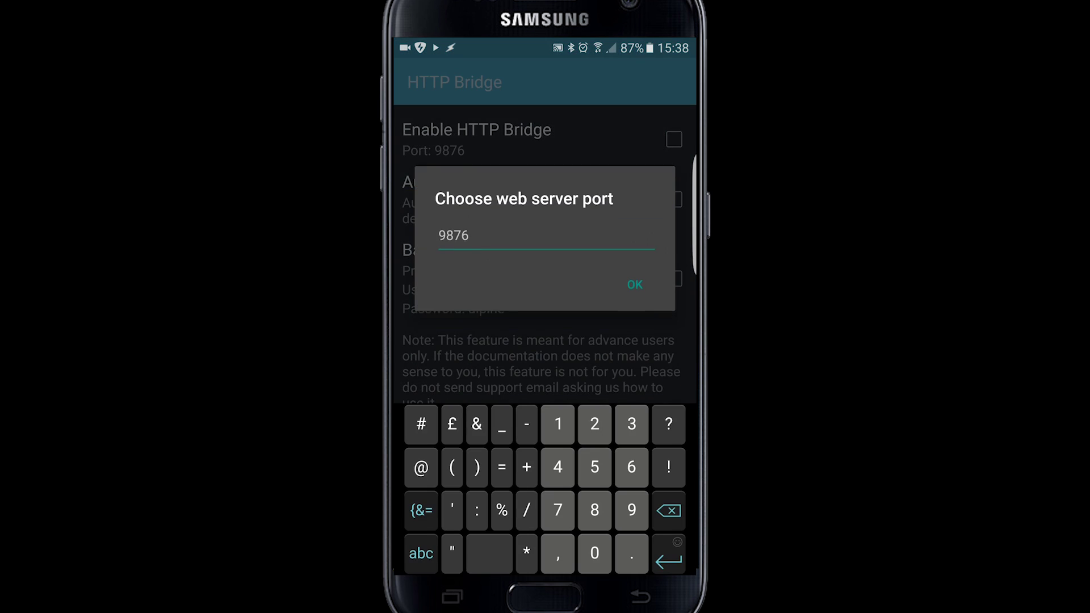
pyautogui.click(634, 275)
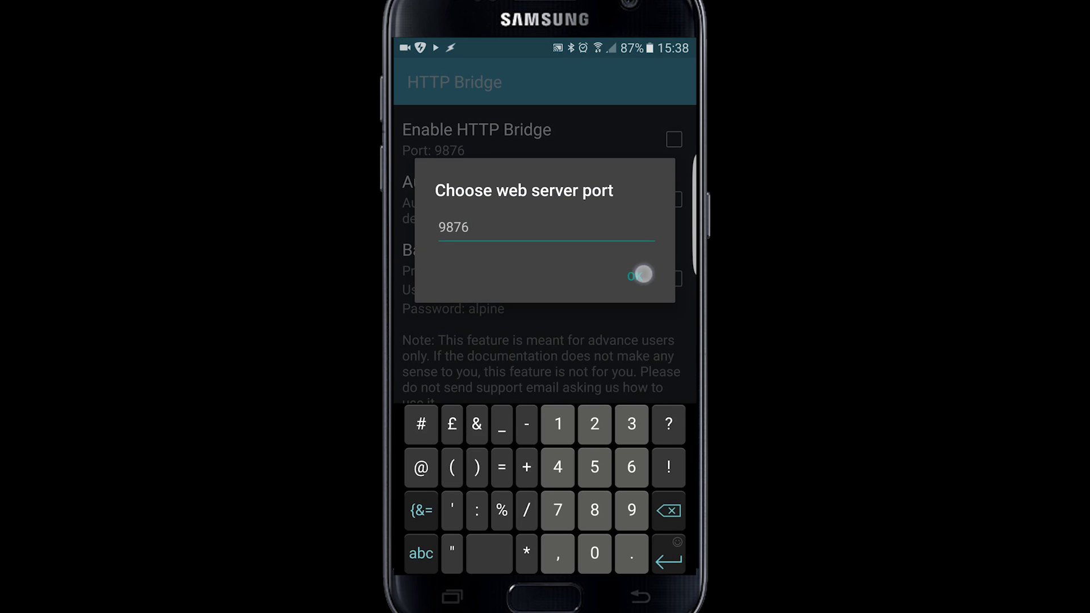
pyautogui.click(674, 200)
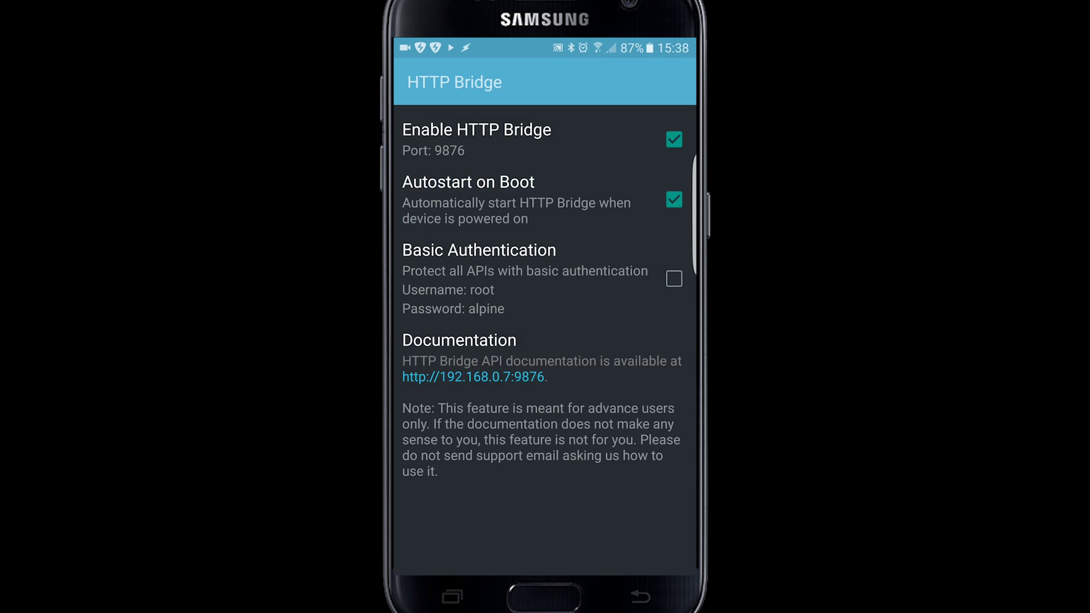
# Turn on basic authentication for the bridge, keeping the default username and password
pyautogui.click(674, 278)
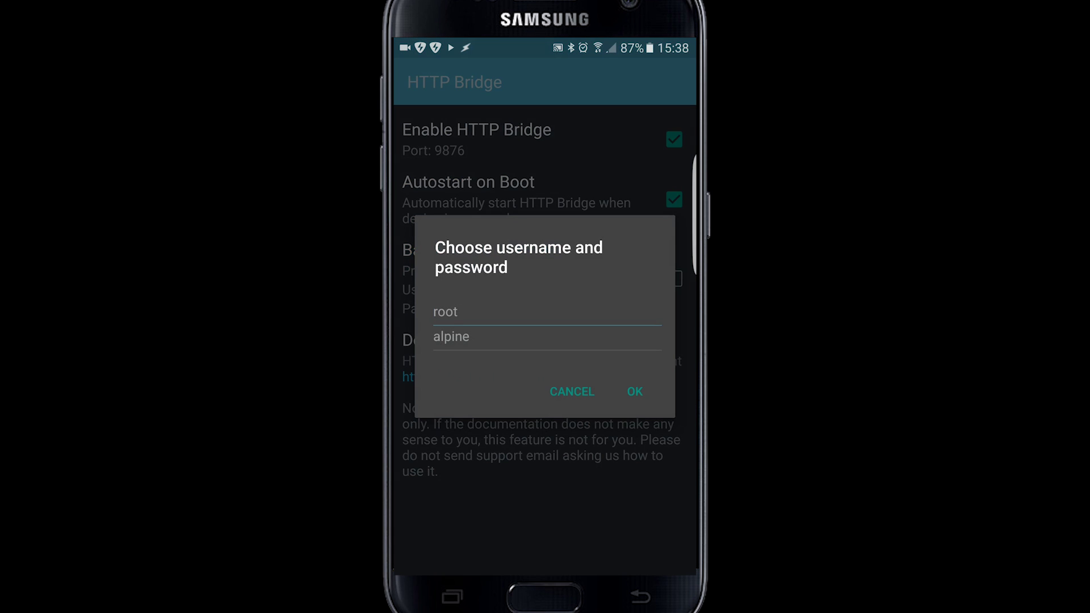
pyautogui.click(579, 315)
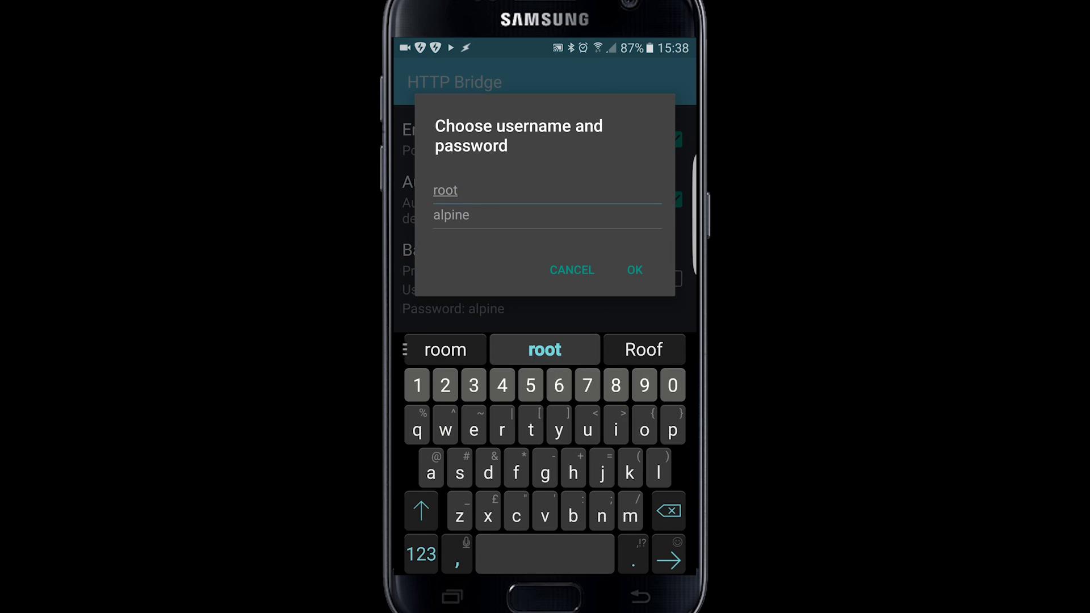
pyautogui.click(608, 227)
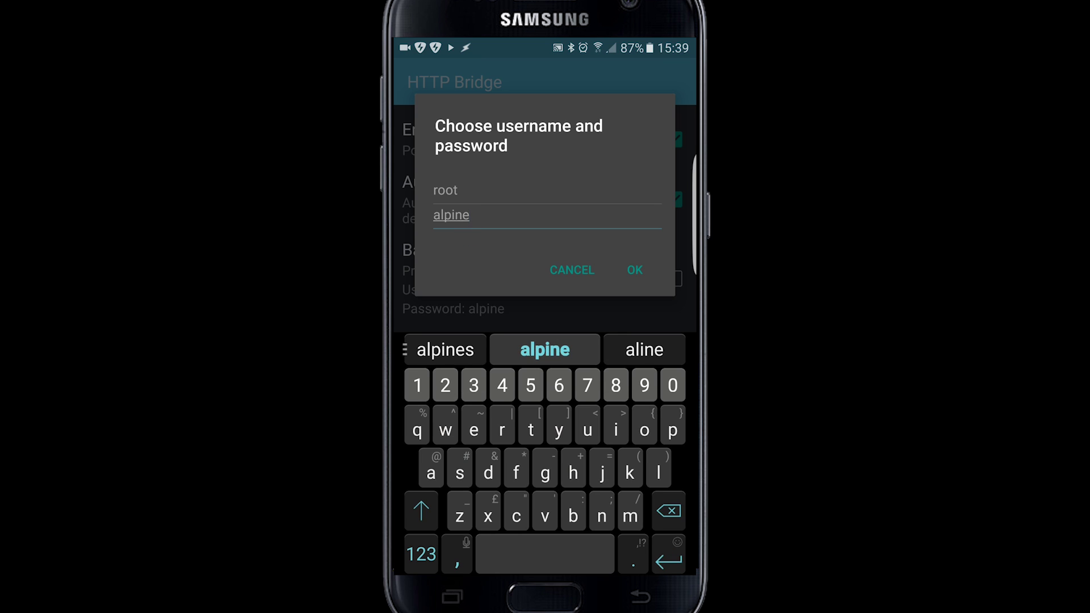
pyautogui.click(634, 270)
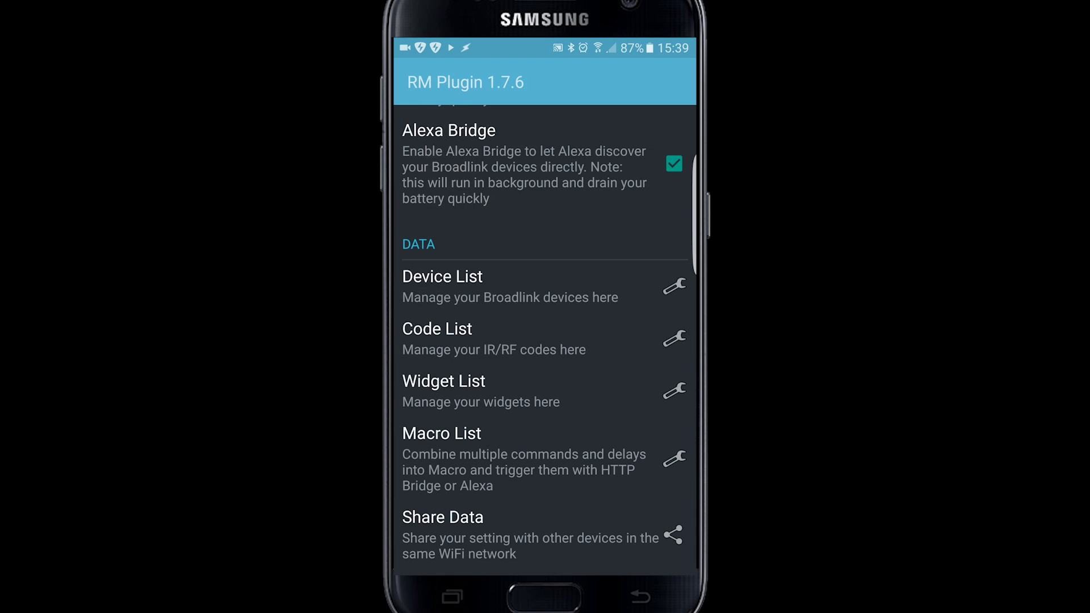
# Open RM Plugin's Code List and scroll through the learned codes to the Side lights entries
pyautogui.click(588, 509)
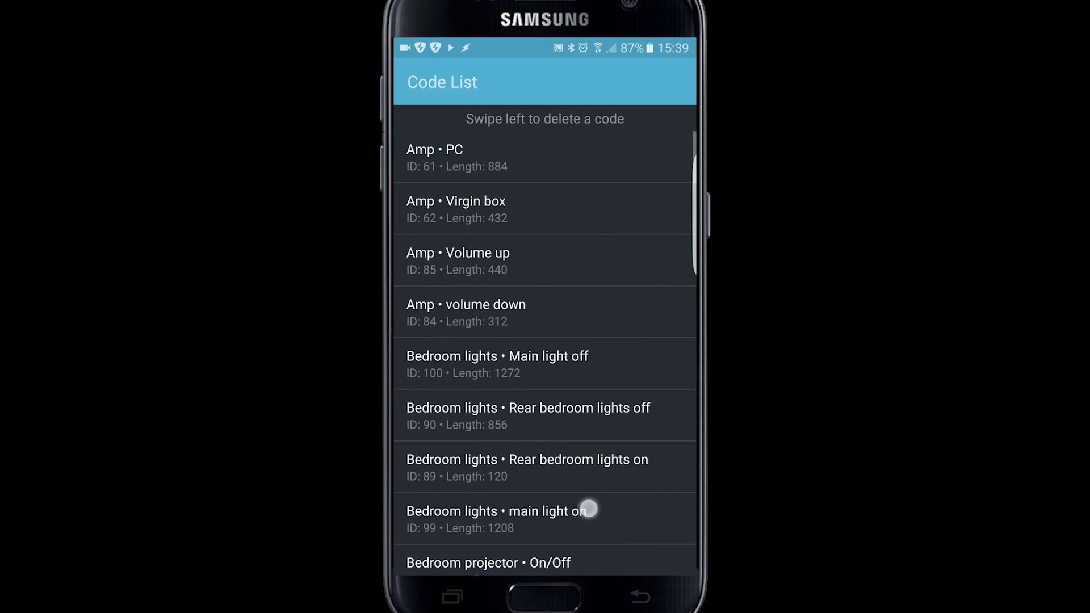
pyautogui.moveTo(589, 509); pyautogui.dragTo(602, 227)
pyautogui.moveTo(591, 374); pyautogui.dragTo(601, 212)
pyautogui.moveTo(590, 471); pyautogui.dragTo(601, 380)
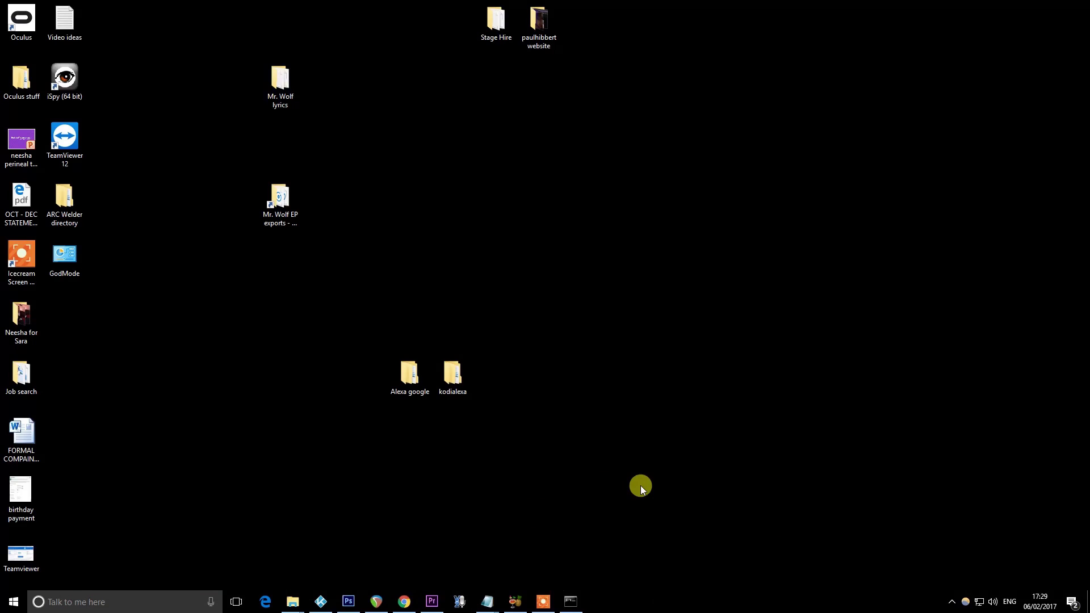
# Run ipconfig in Command Prompt to find the router's default gateway, 192.168.0.1
pyautogui.click(94, 599)
pyautogui.write('cmd')
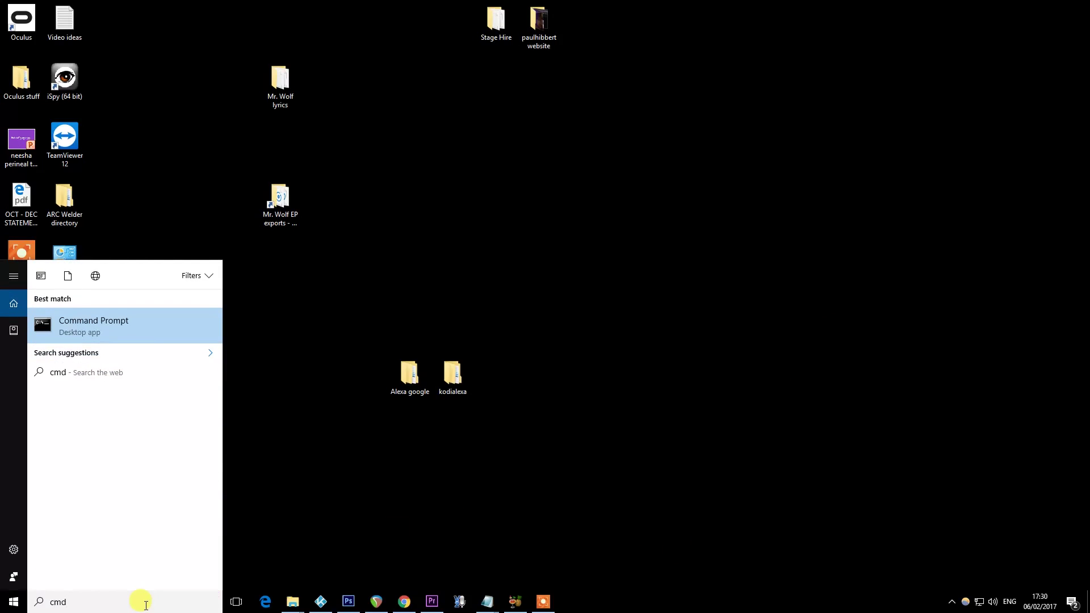
pyautogui.click(102, 335)
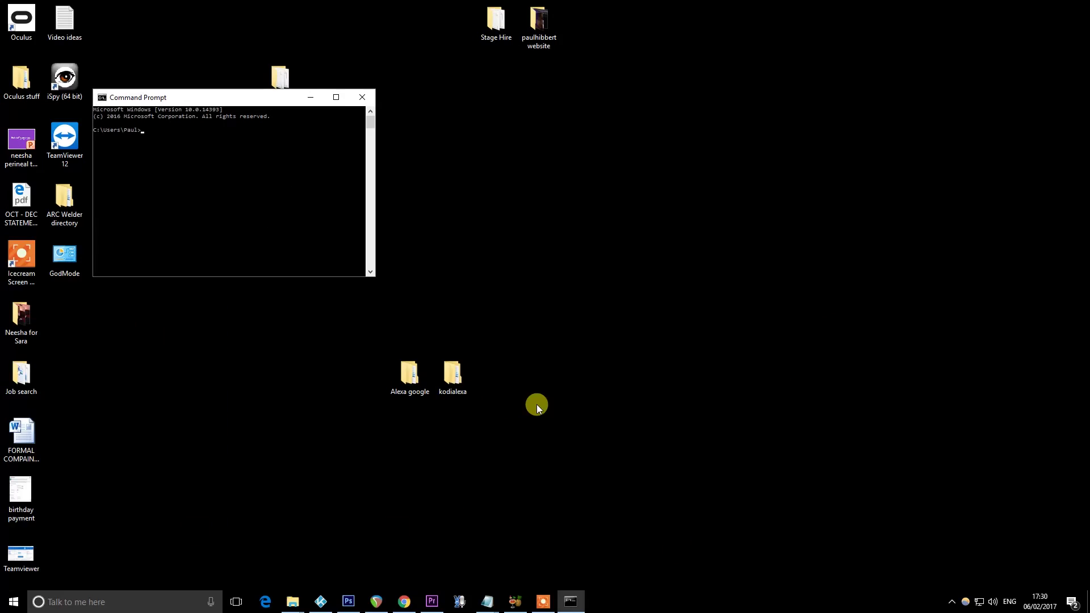
pyautogui.write('ipconfig')
pyautogui.press('Return')
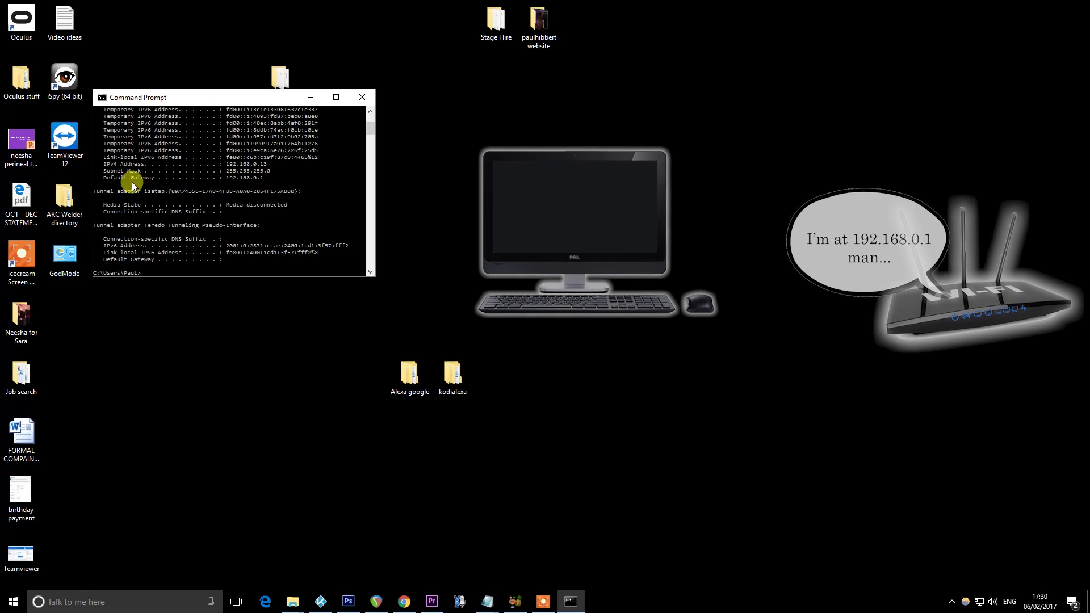
# Load the router admin page at 192.168.0.1 in Chrome
pyautogui.click(403, 601)
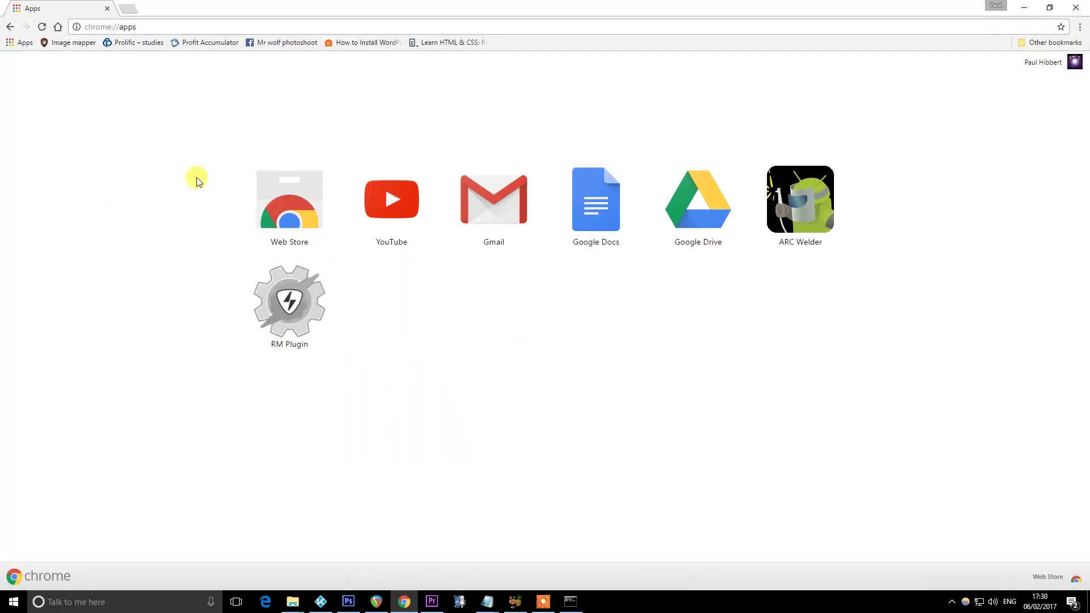
pyautogui.click(171, 27)
pyautogui.write('192.168')
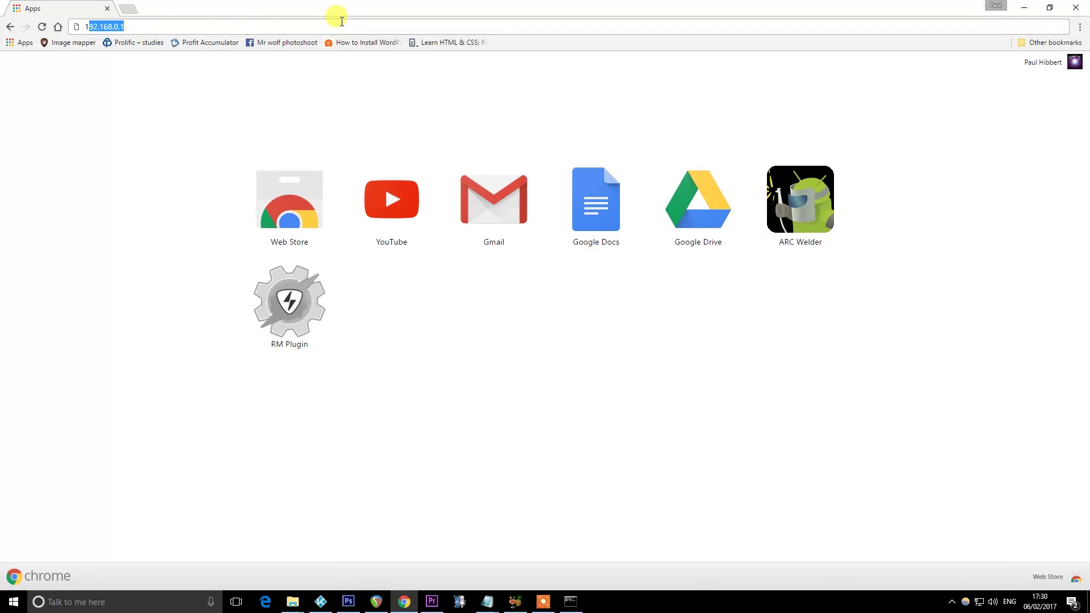
pyautogui.write('.')
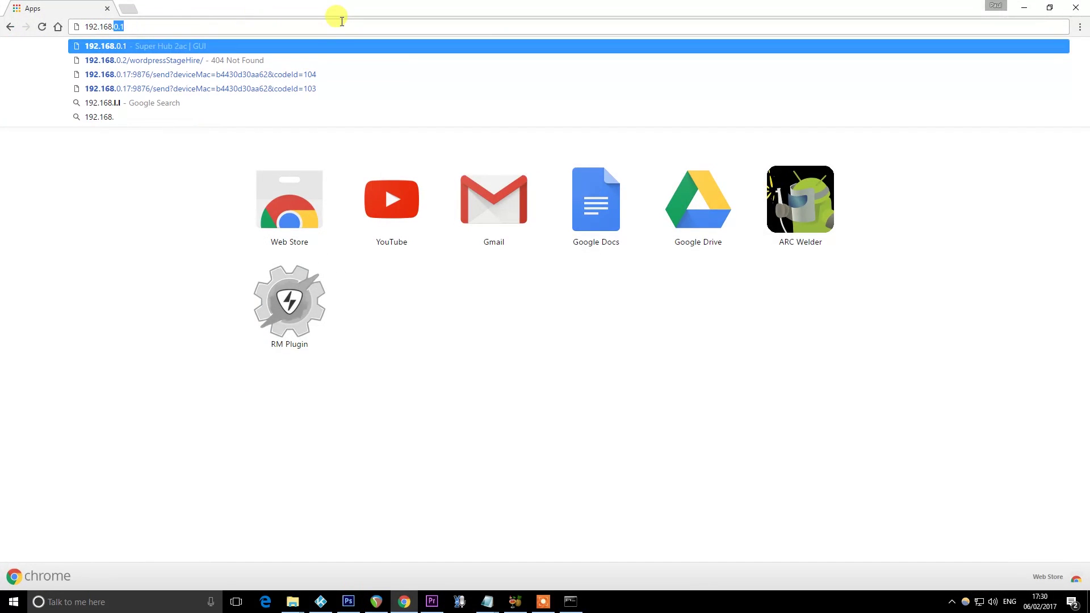
pyautogui.write('0.1')
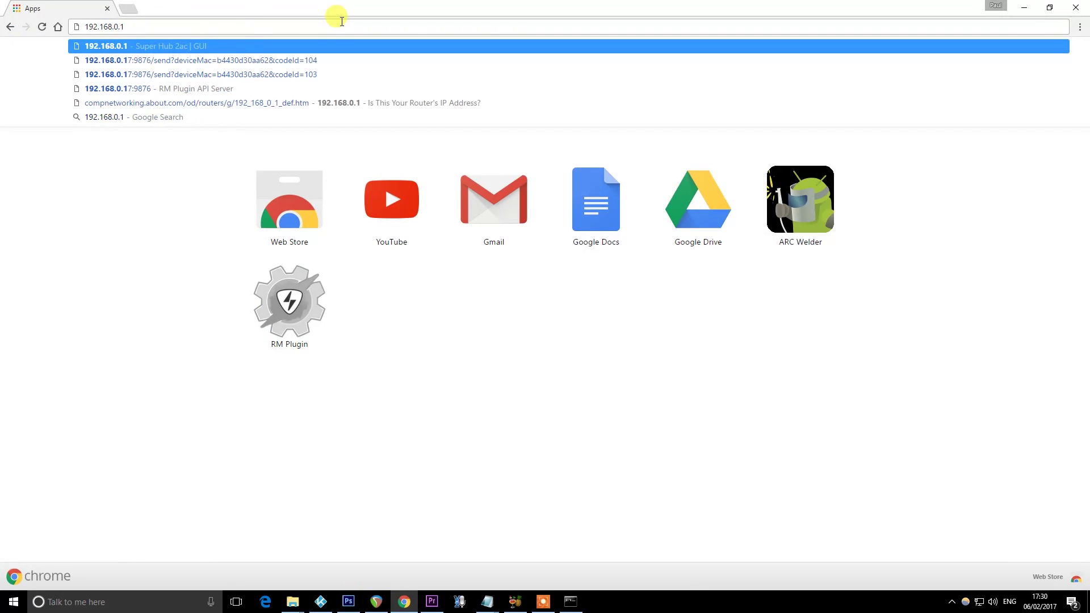
pyautogui.press('Return')
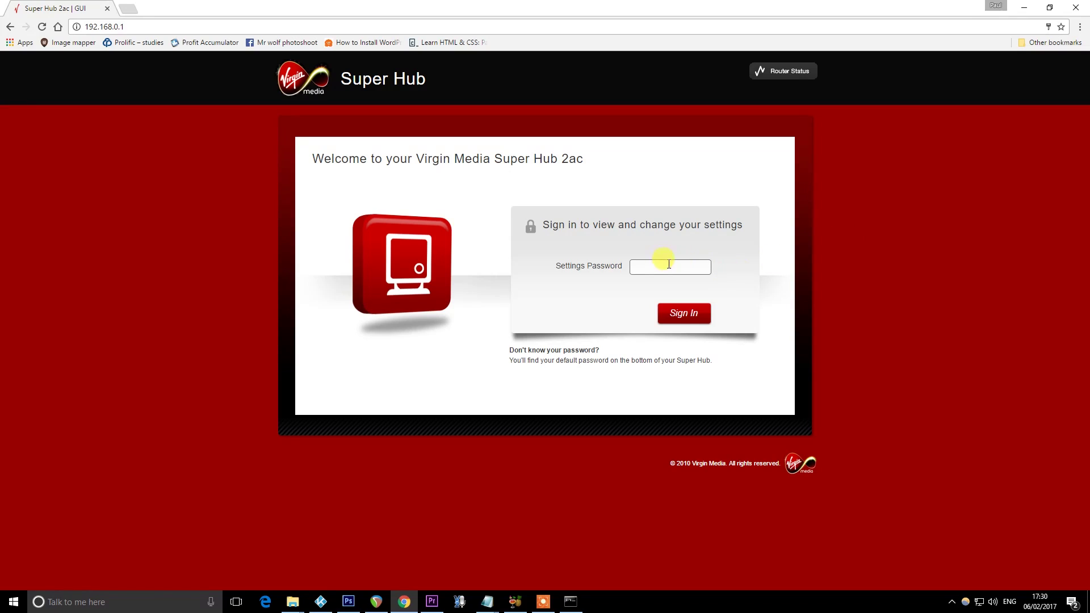
# Sign in to the Super Hub with the router settings password
pyautogui.click(697, 265)
pyautogui.write('*********')
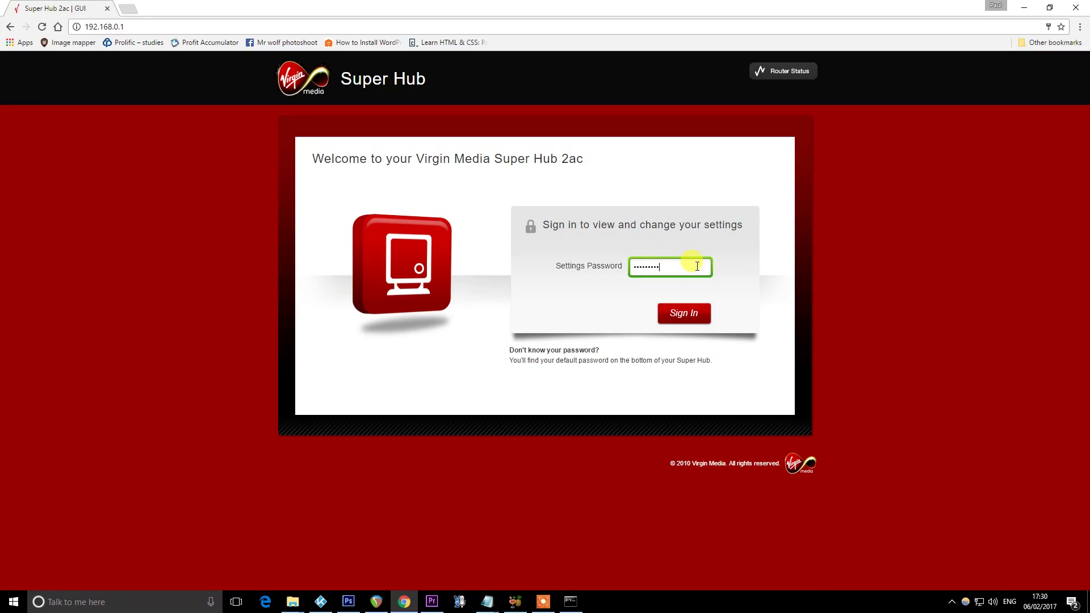
pyautogui.press('Return')
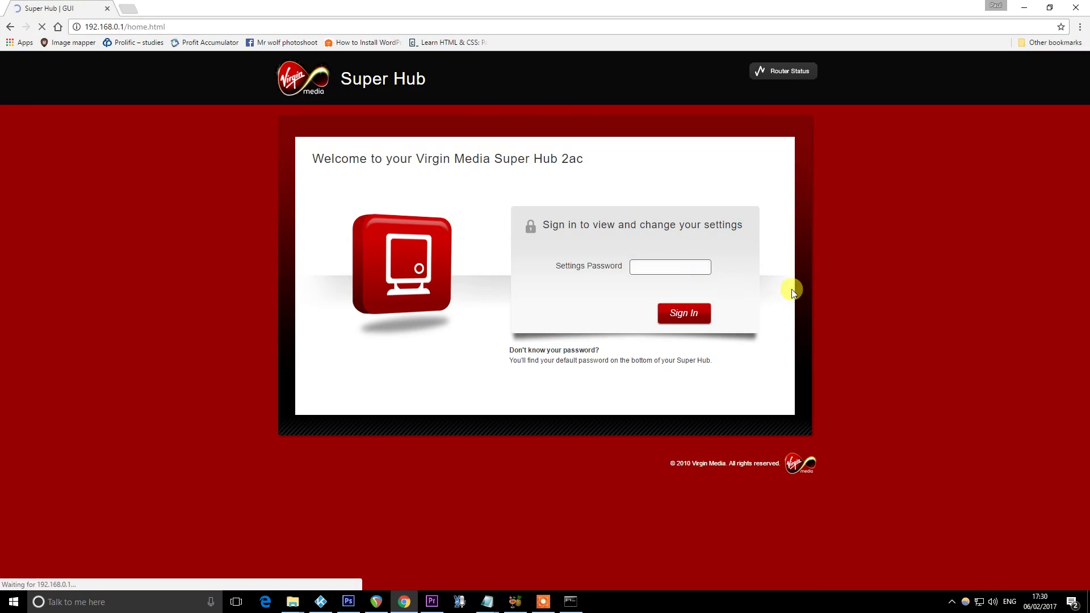
# Go to Advanced Settings and open the Port Forwarding page
pyautogui.click(732, 375)
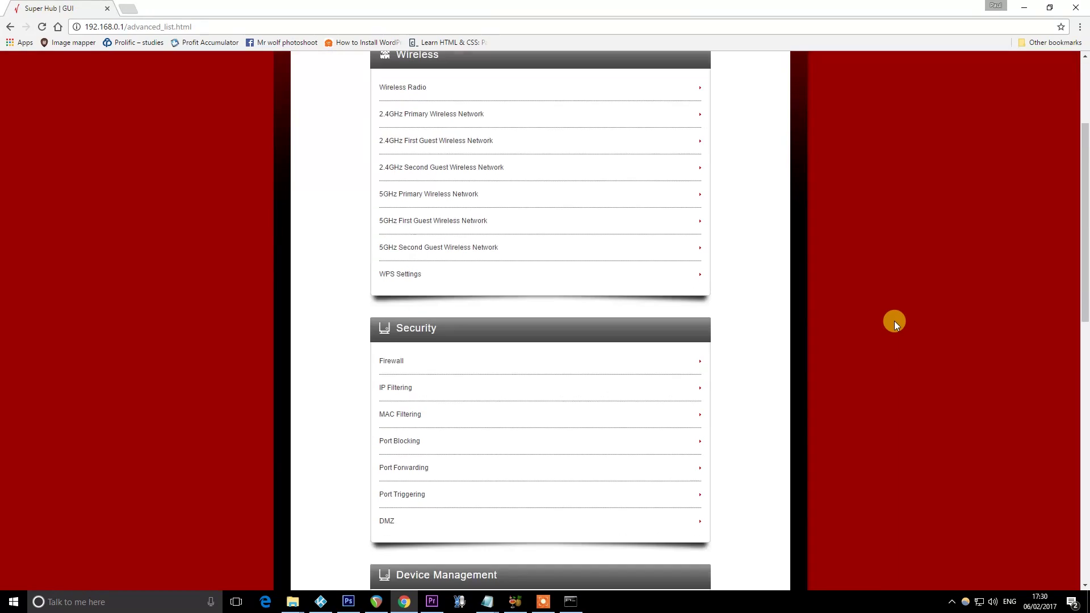
pyautogui.scroll(-2, 894, 321)
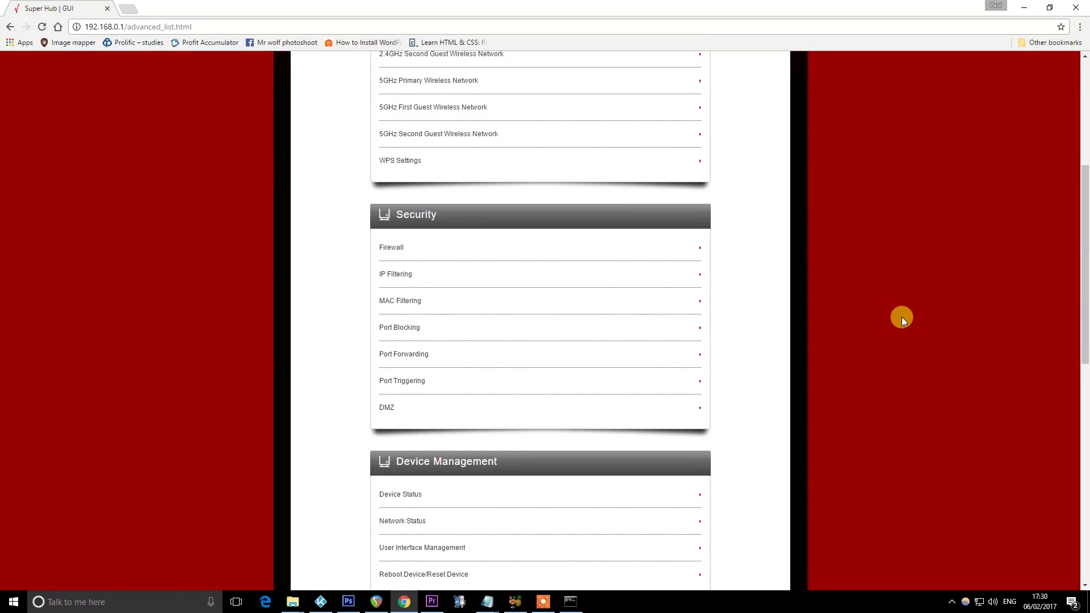
pyautogui.scroll(3, 925, 332)
pyautogui.scroll(-2, 925, 333)
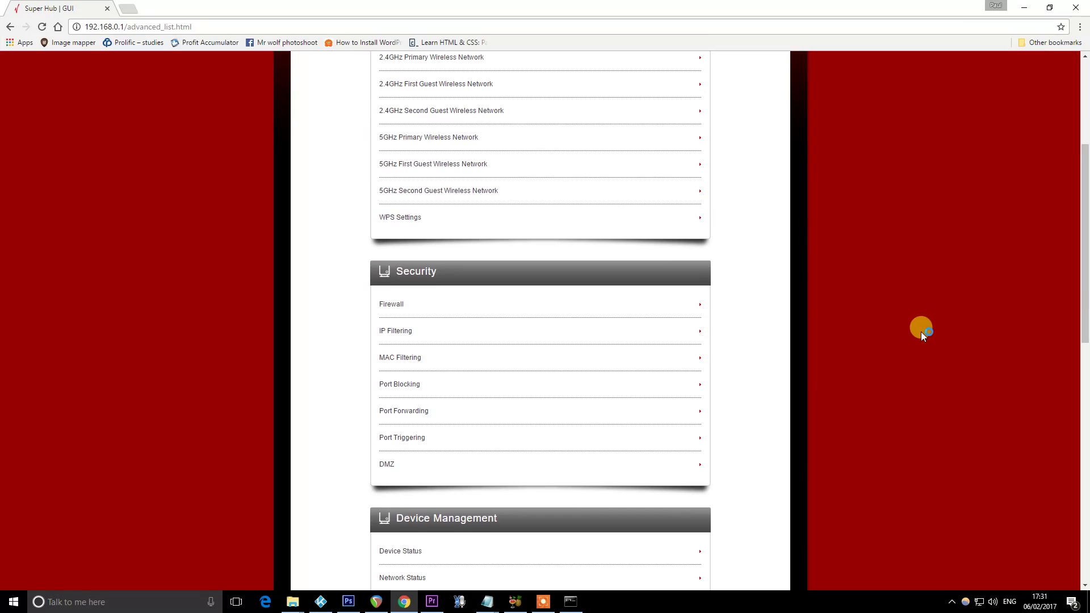
pyautogui.click(426, 416)
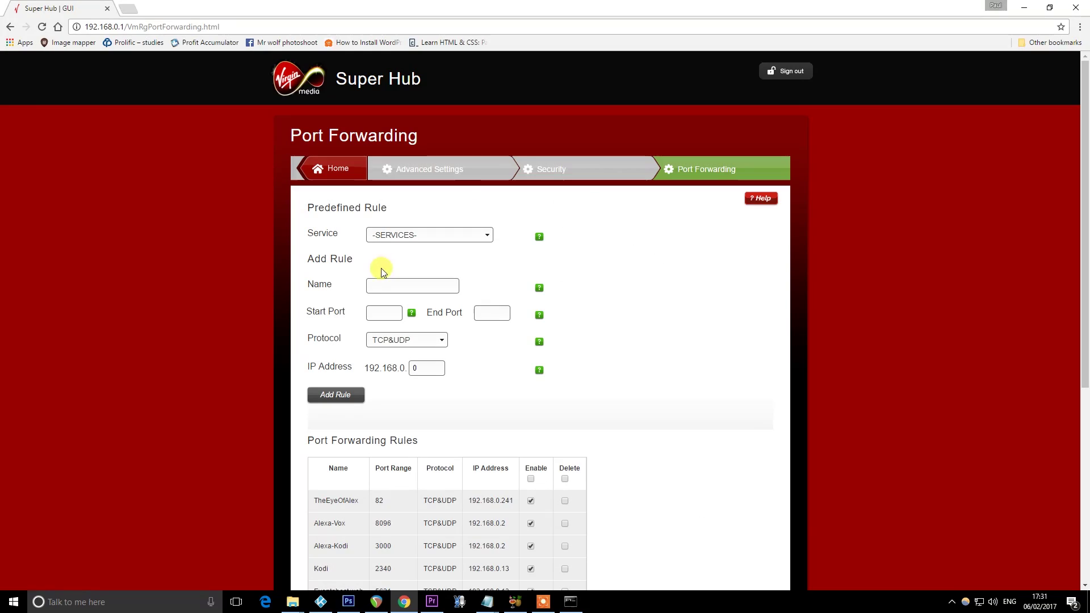
pyautogui.click(378, 286)
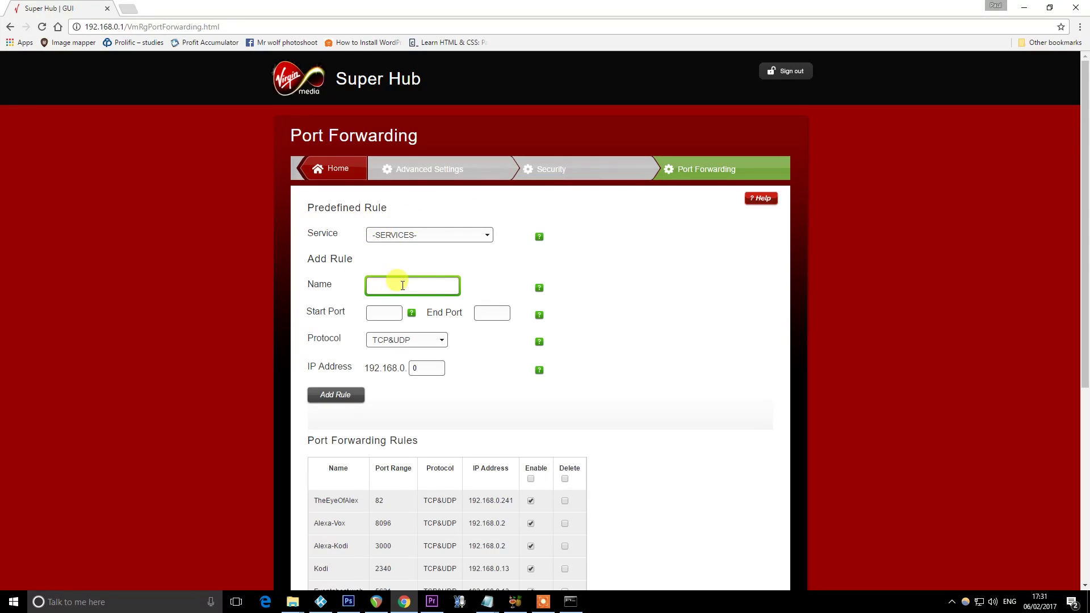
# Fill in the HTTP lights rule: ports 9876 to 9876, target IP 192.168.0.7
pyautogui.click(392, 283)
pyautogui.click(384, 316)
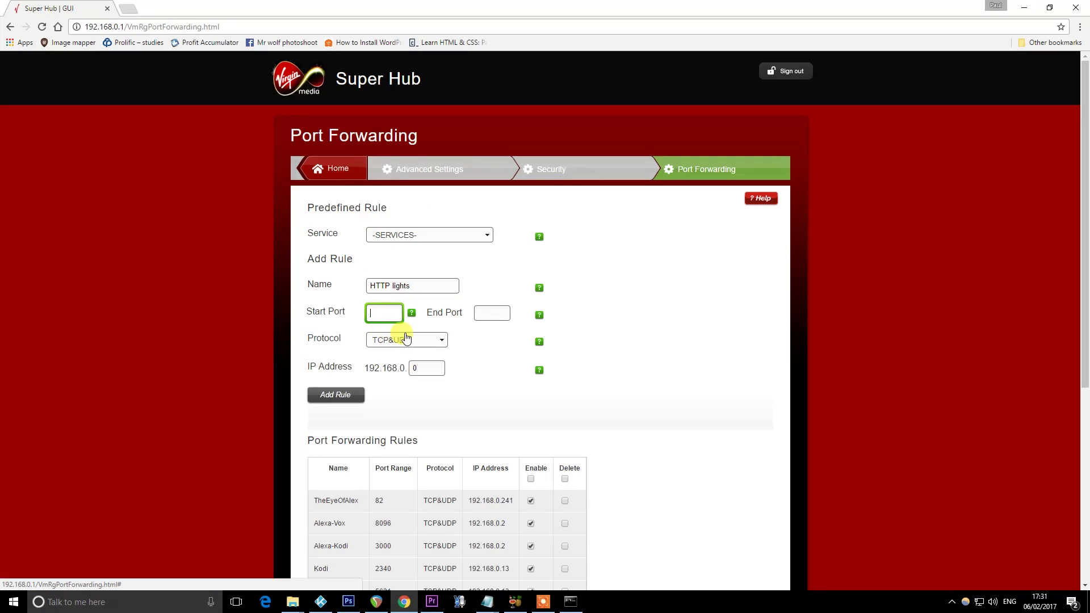
pyautogui.write('9876')
pyautogui.press('Tab')
pyautogui.write('9876')
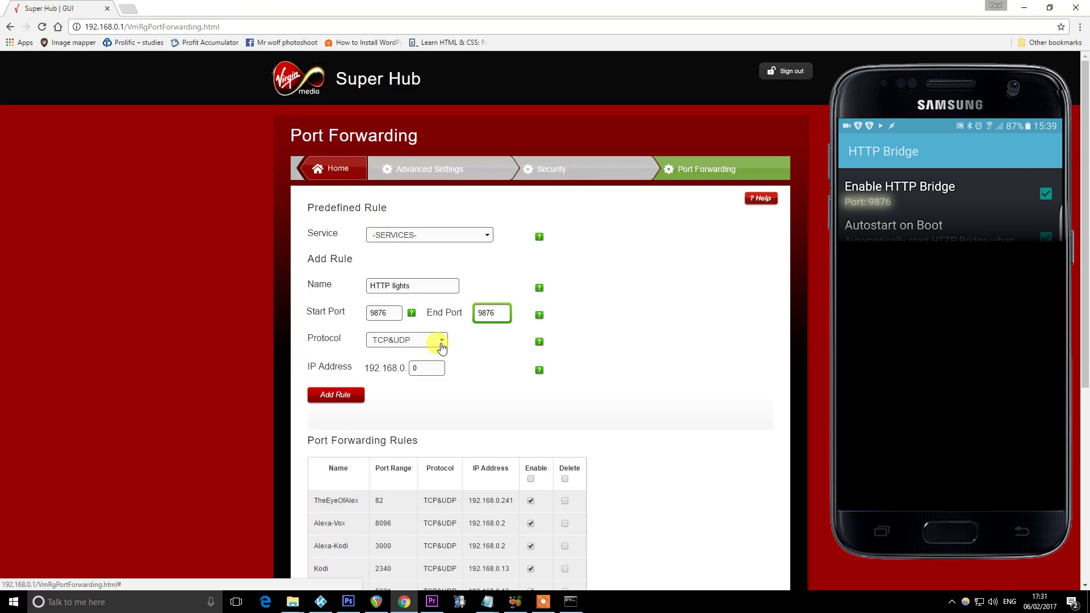
pyautogui.doubleClick(433, 366)
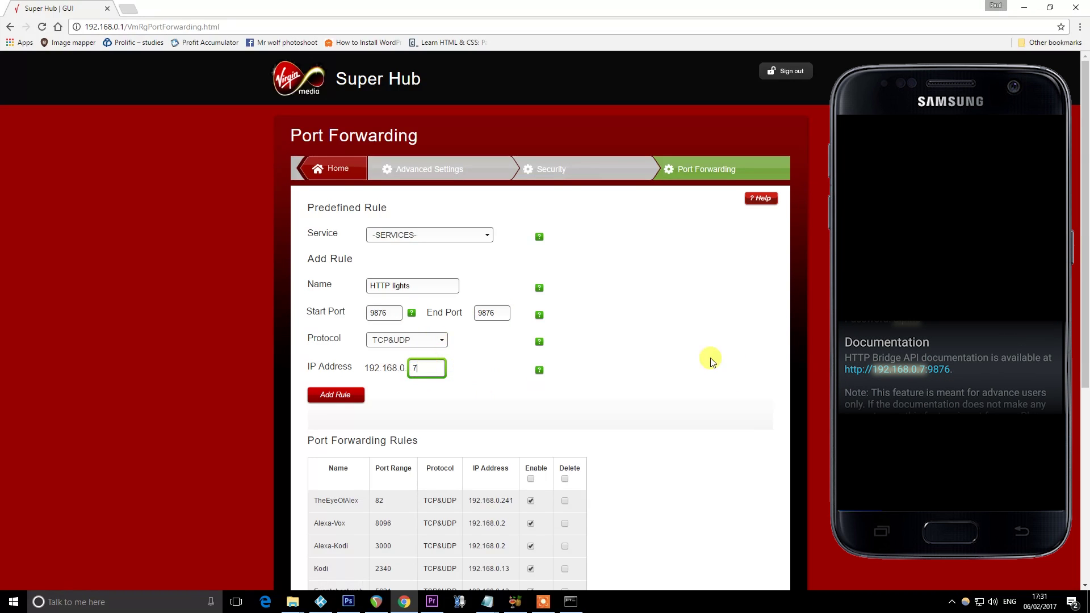
pyautogui.click(713, 362)
# Add the HTTP lights rule, apply the forwarding changes and confirm with Yes
pyautogui.scroll(-2, 713, 361)
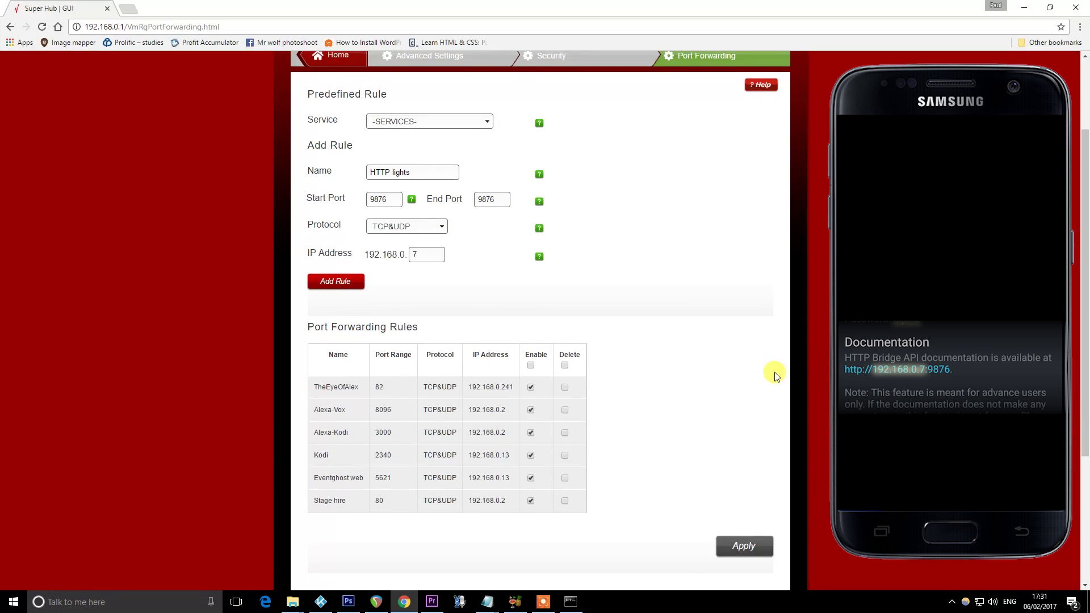
pyautogui.scroll(-1, 773, 372)
pyautogui.click(336, 225)
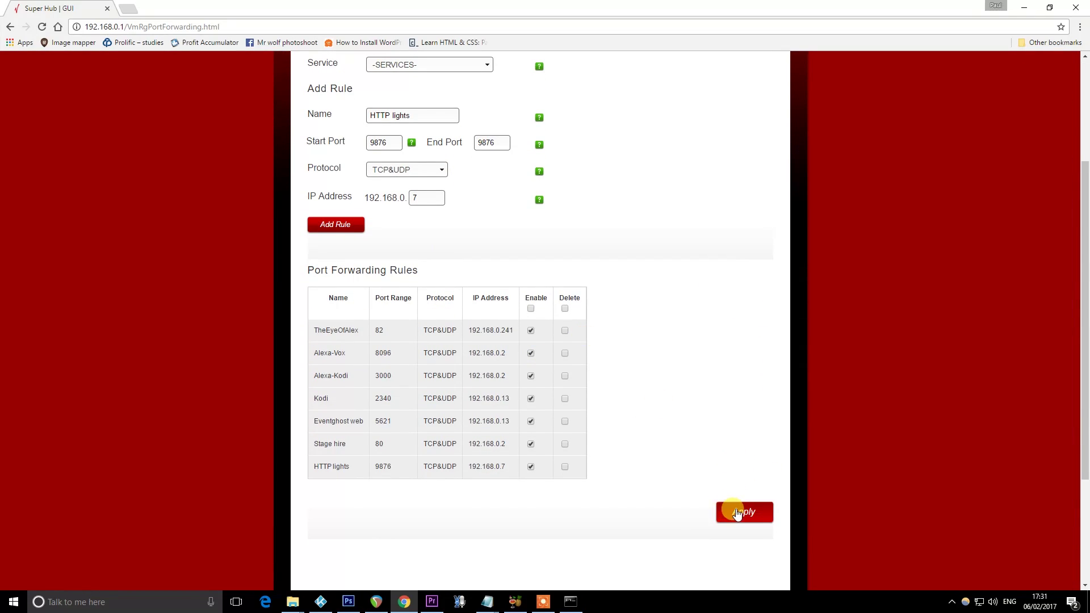
pyautogui.moveTo(305, 464); pyautogui.dragTo(549, 468)
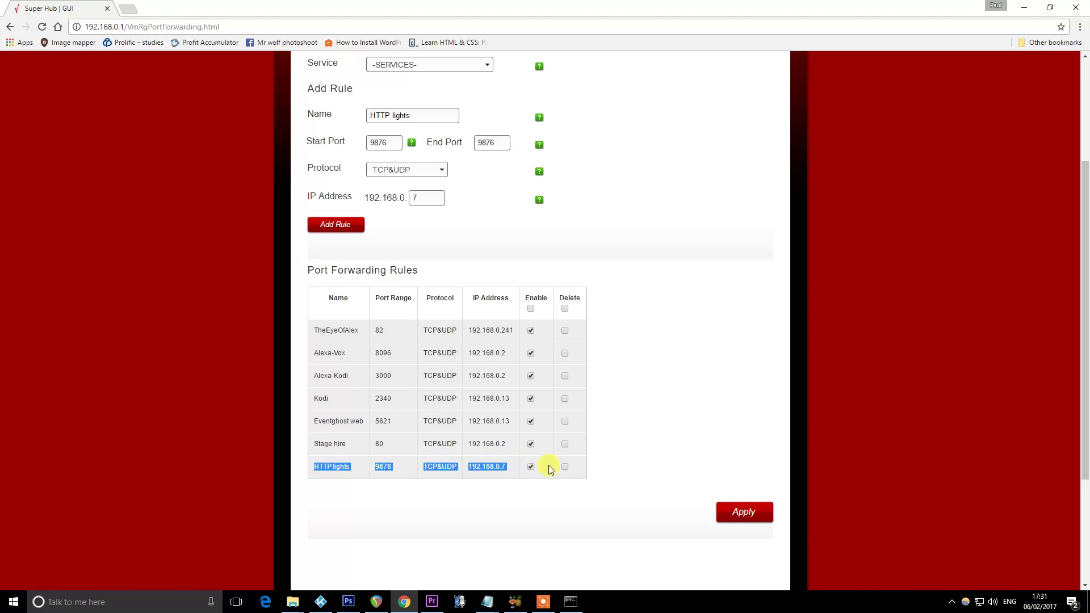
pyautogui.click(755, 467)
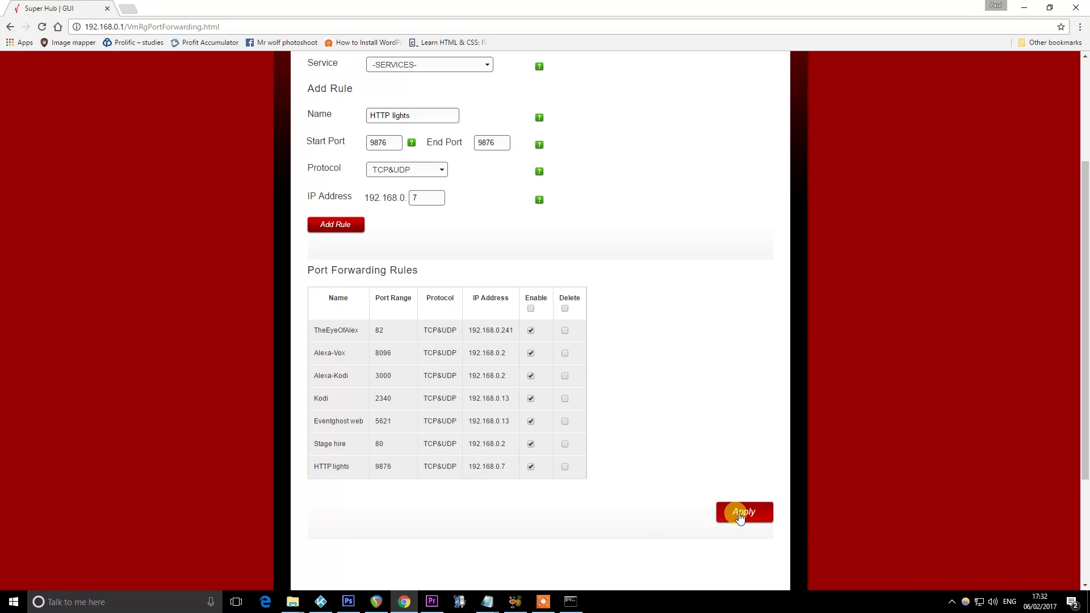
pyautogui.click(744, 512)
pyautogui.click(448, 343)
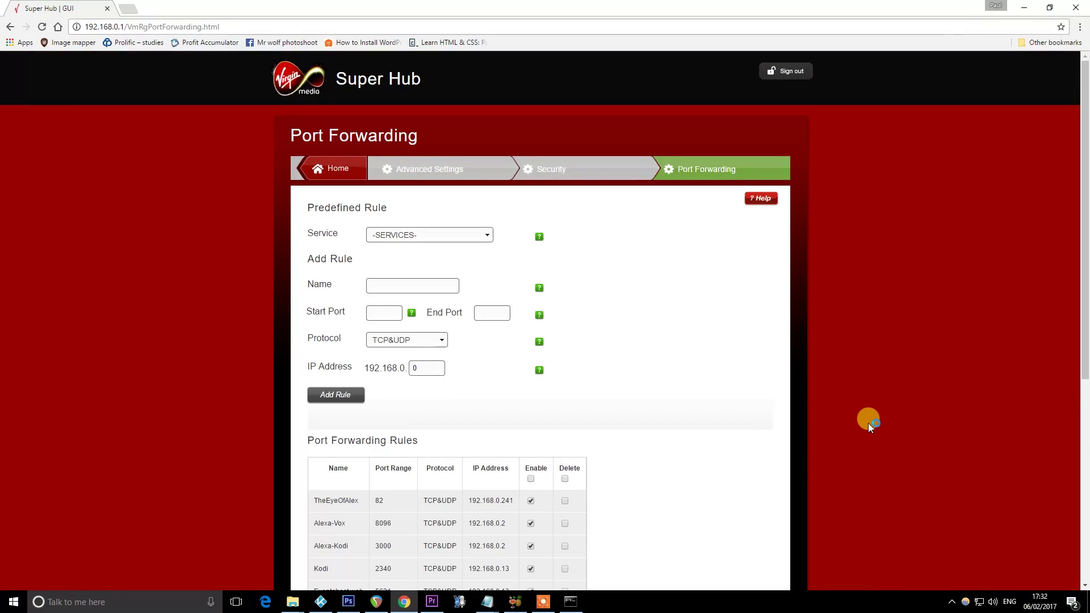
# Switch to the browser showing IFTTT's My Applets and begin a New Applet
pyautogui.scroll(-2, 868, 420)
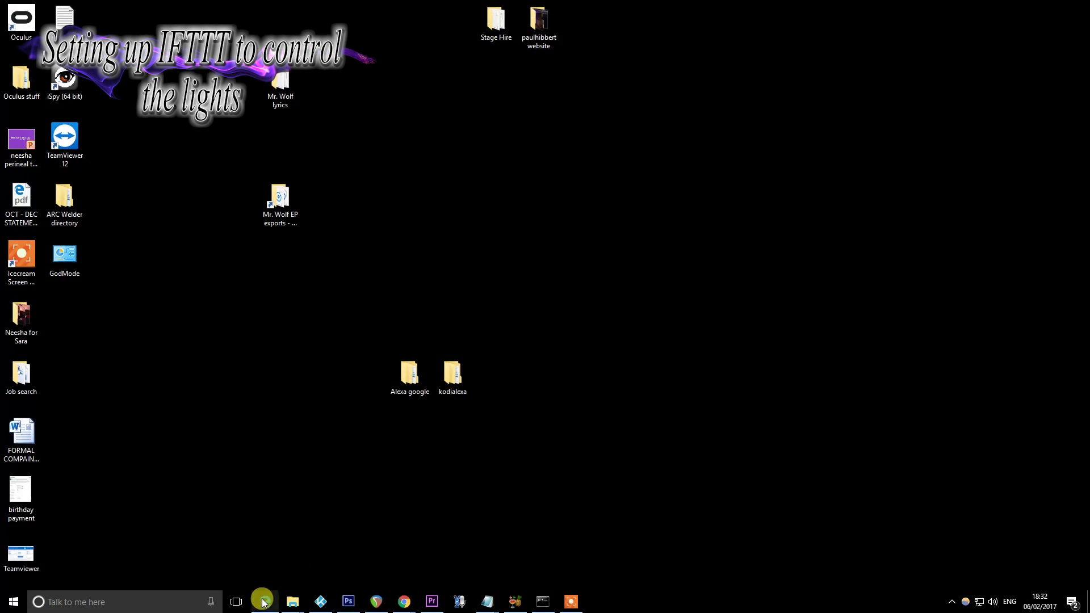
pyautogui.click(265, 600)
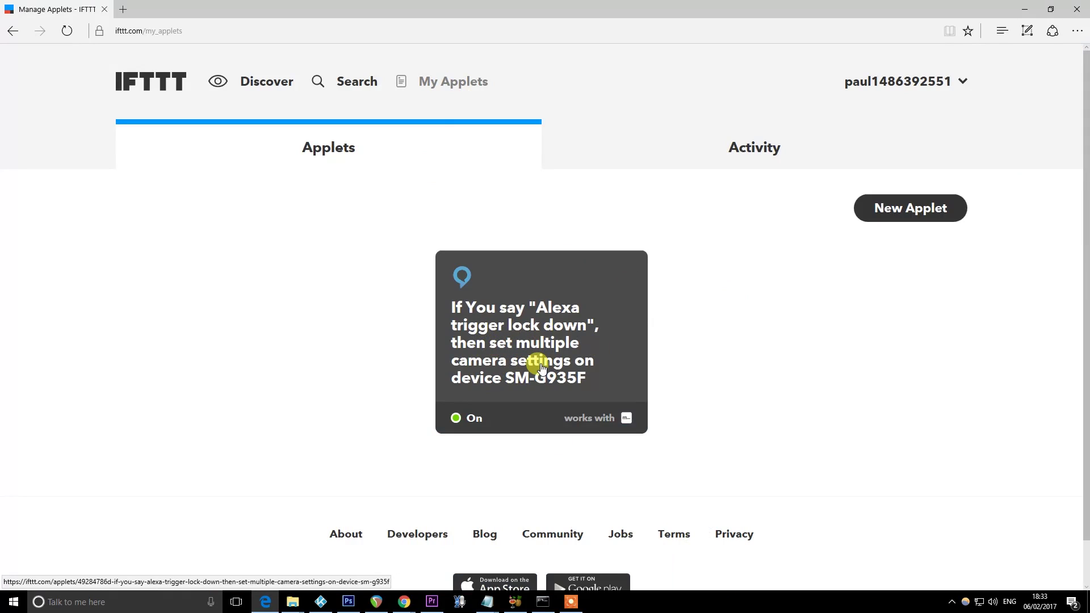
pyautogui.click(904, 210)
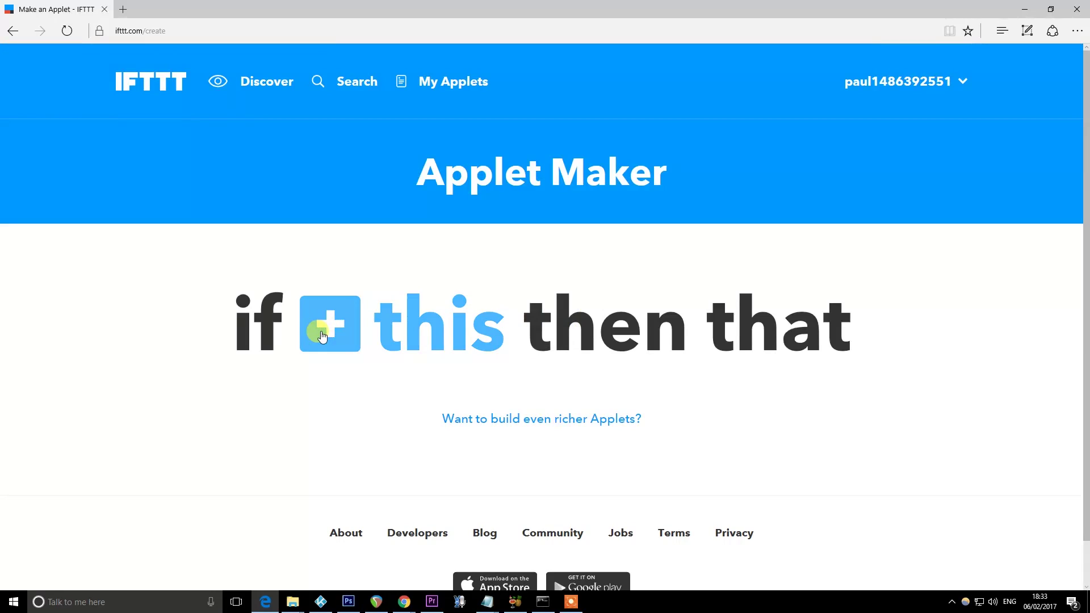
# Set the trigger to Amazon Alexa 'Say a specific phrase' with the phrase 'lock down'
pyautogui.click(461, 301)
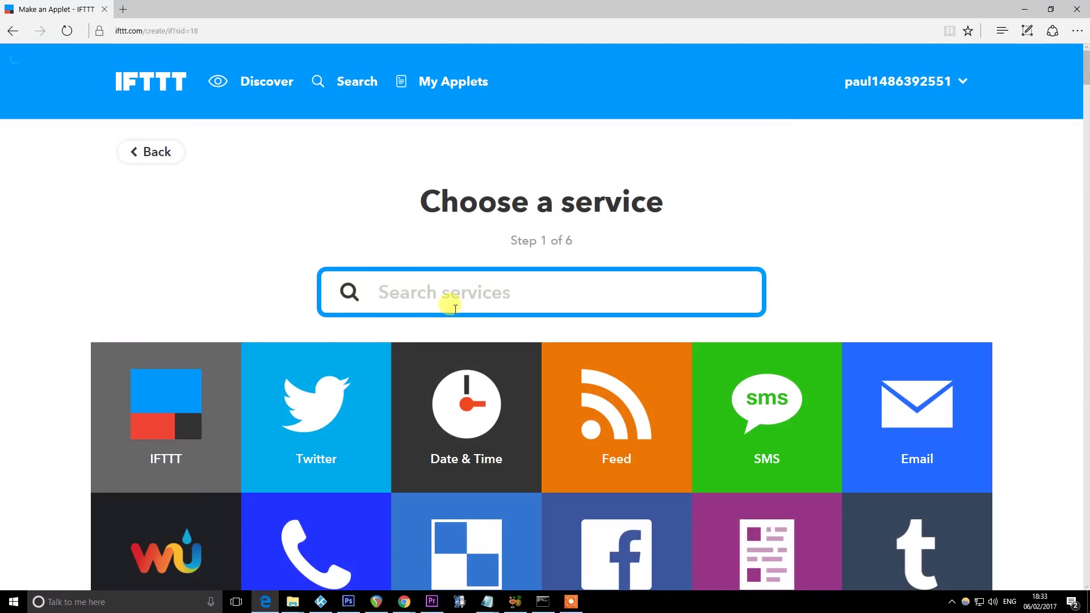
pyautogui.write('Alexa')
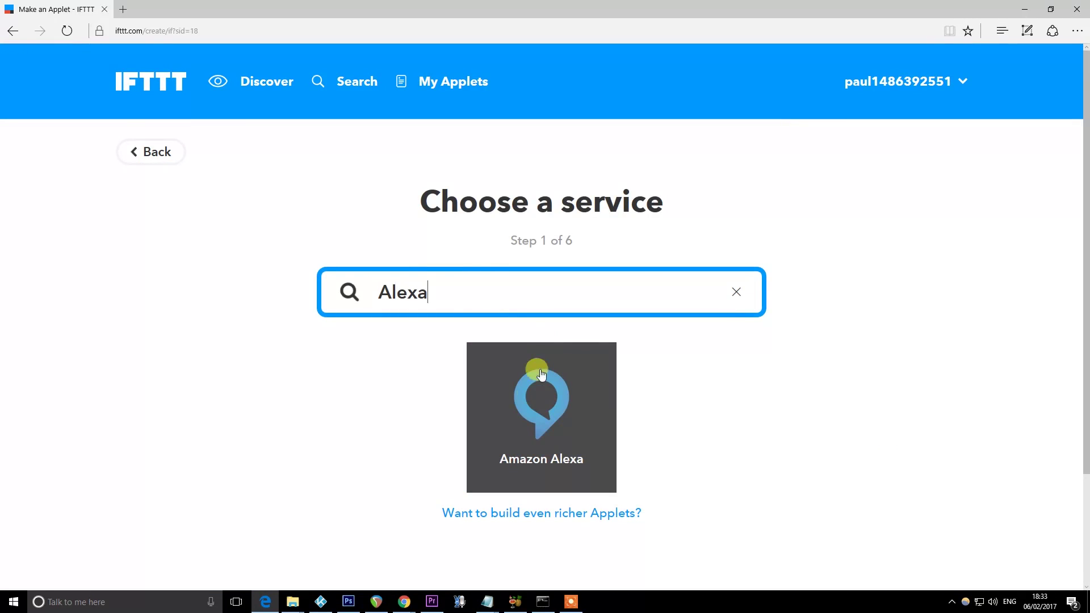
pyautogui.click(541, 375)
pyautogui.scroll(-8, 594, 382)
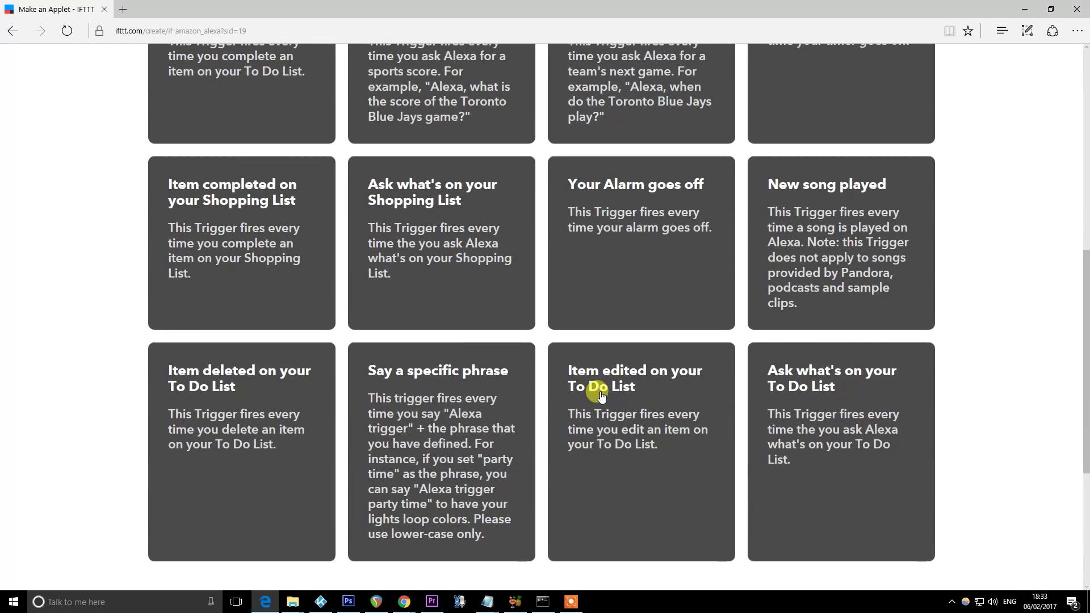
pyautogui.click(453, 425)
pyautogui.click(517, 203)
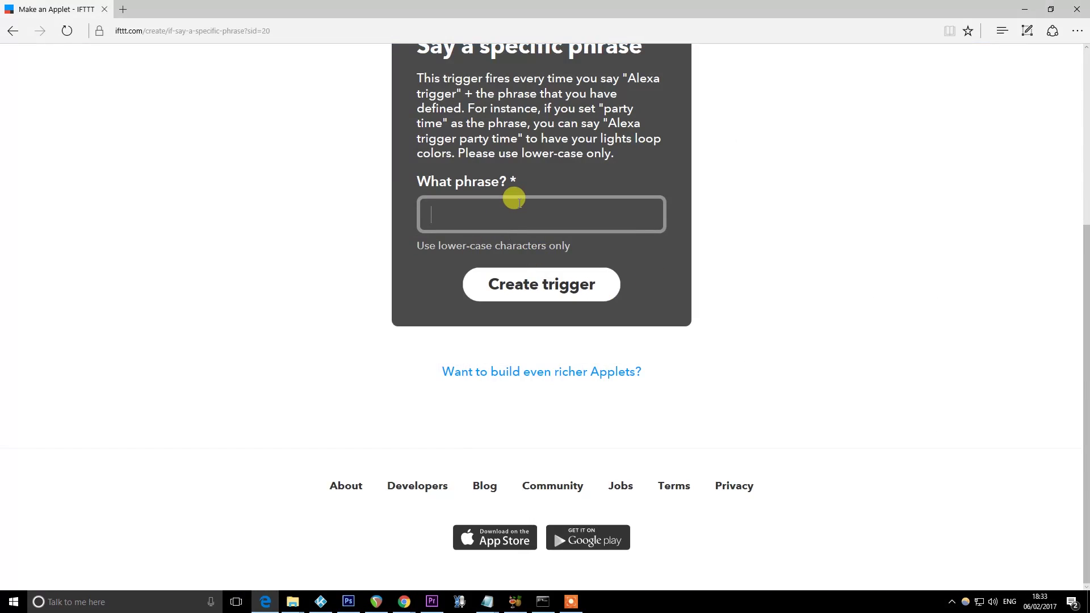
pyautogui.write('lock down')
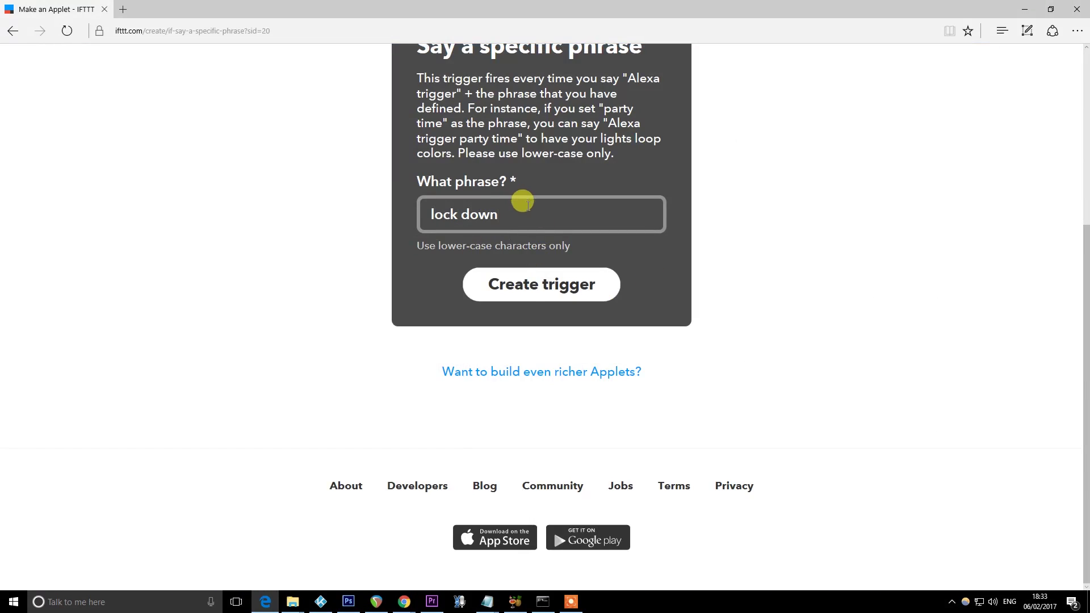
pyautogui.click(531, 292)
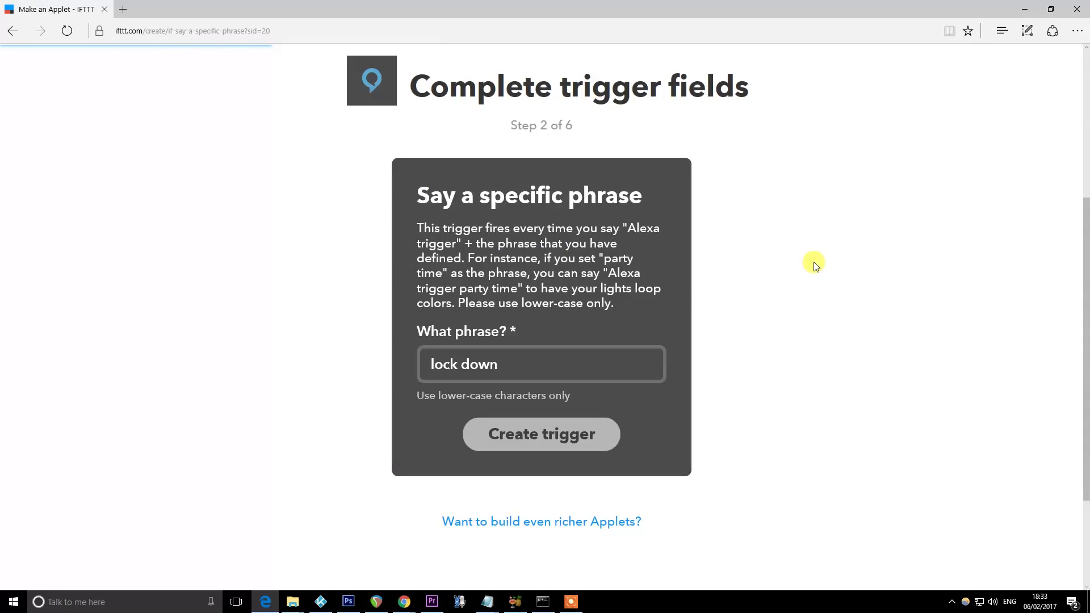
# Choose Maker's 'Make a web request' as the applet's action
pyautogui.click(639, 238)
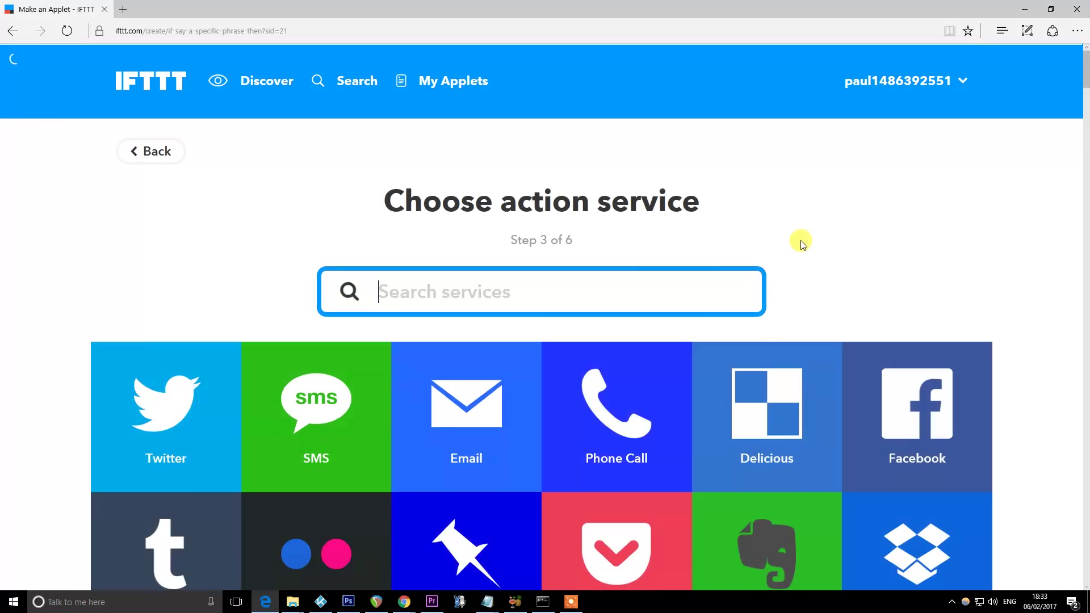
pyautogui.write('maker')
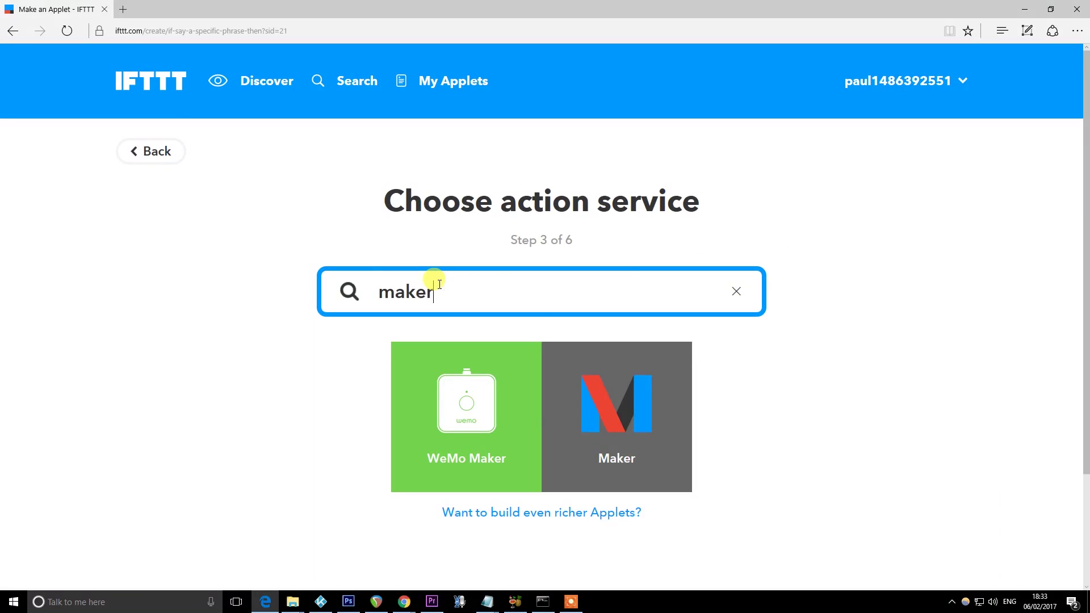
pyautogui.click(630, 406)
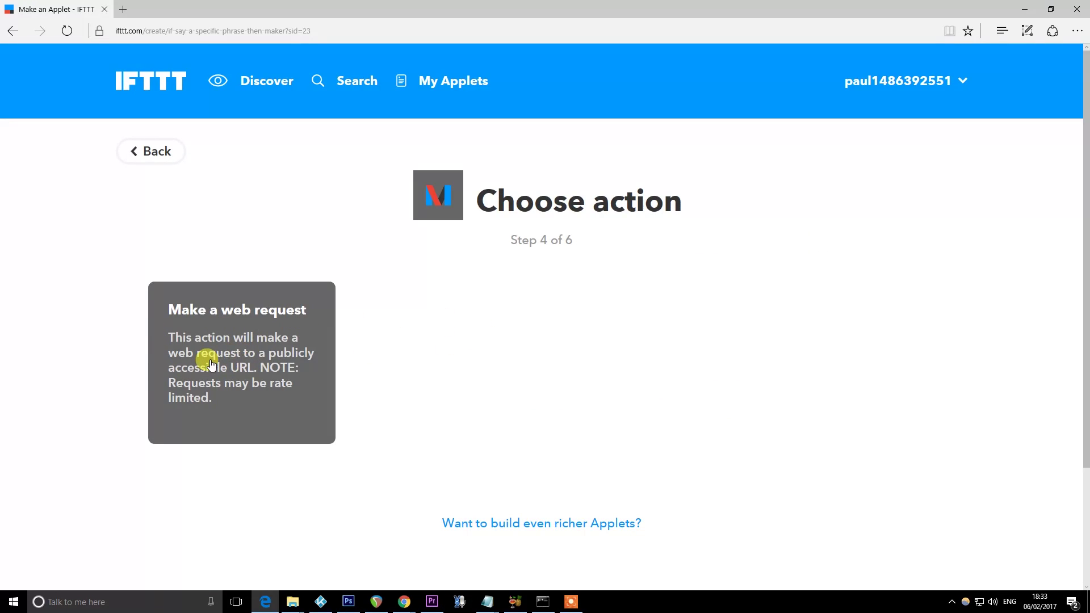
pyautogui.click(272, 355)
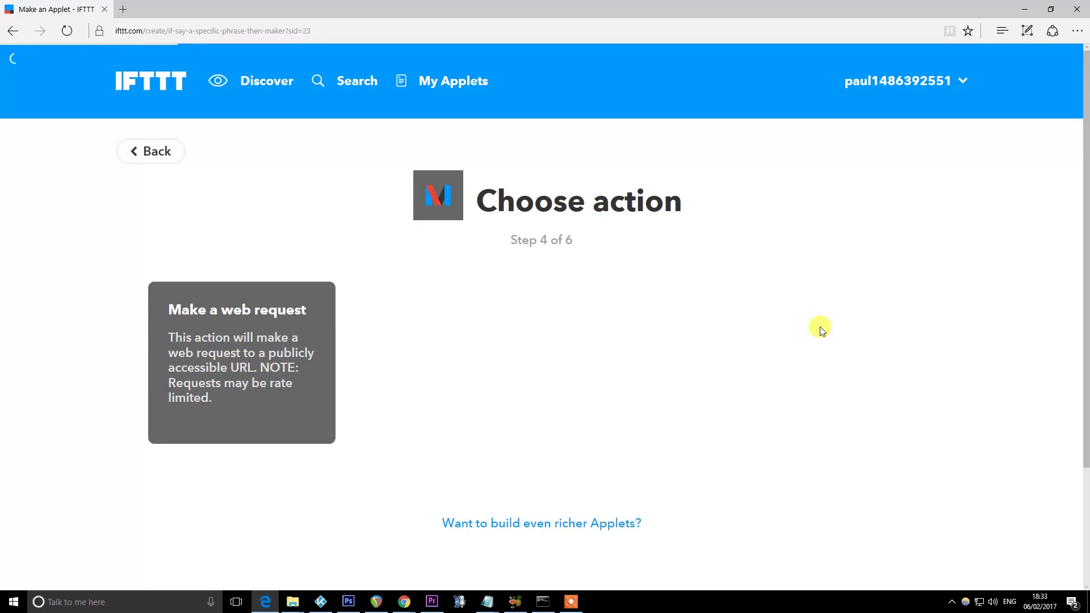
pyautogui.scroll(-3, 827, 282)
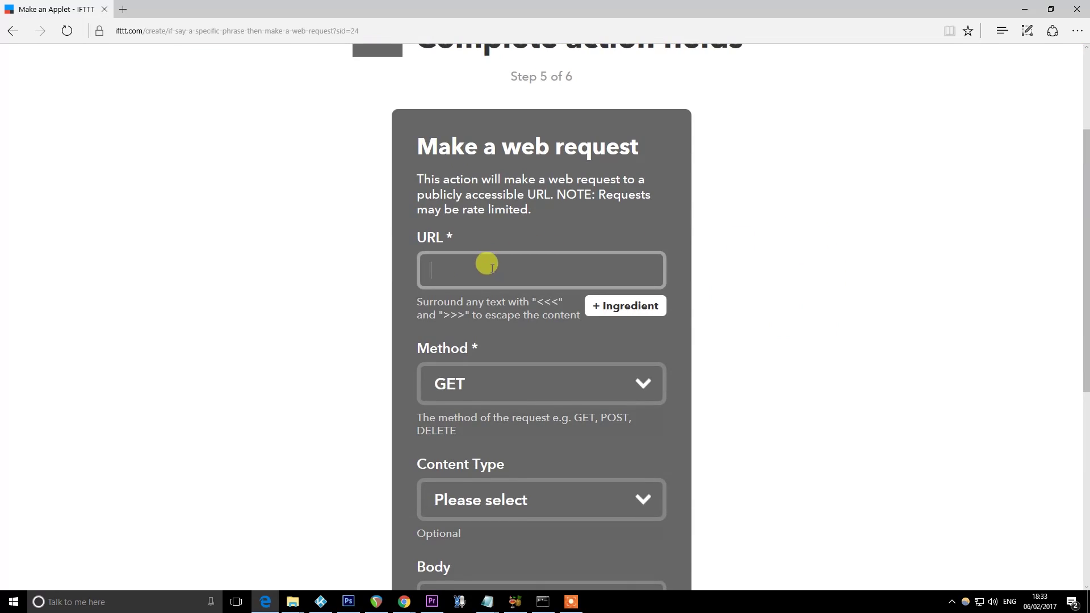
pyautogui.click(163, 30)
pyautogui.hotkey('ctrl', 't')
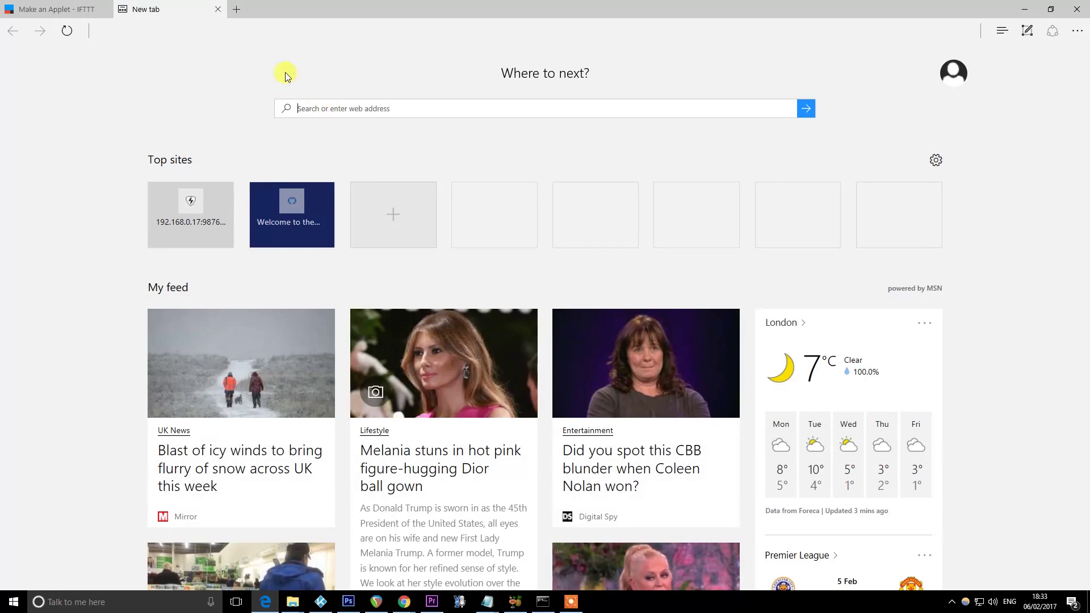
pyautogui.scroll(-1, 216, 38)
pyautogui.click(216, 38)
pyautogui.write('www.whatis')
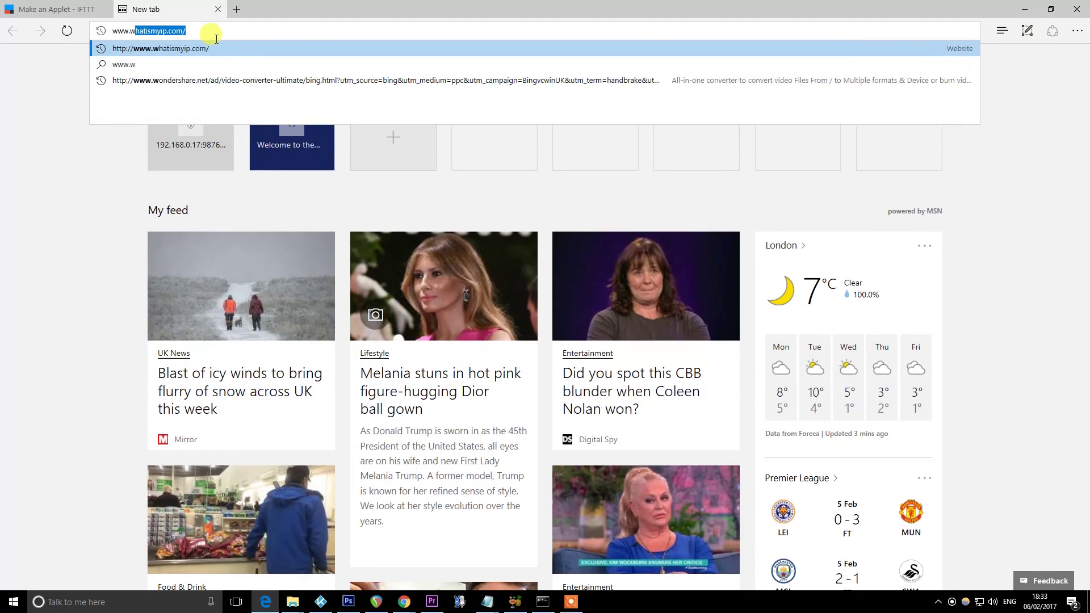
pyautogui.write('my')
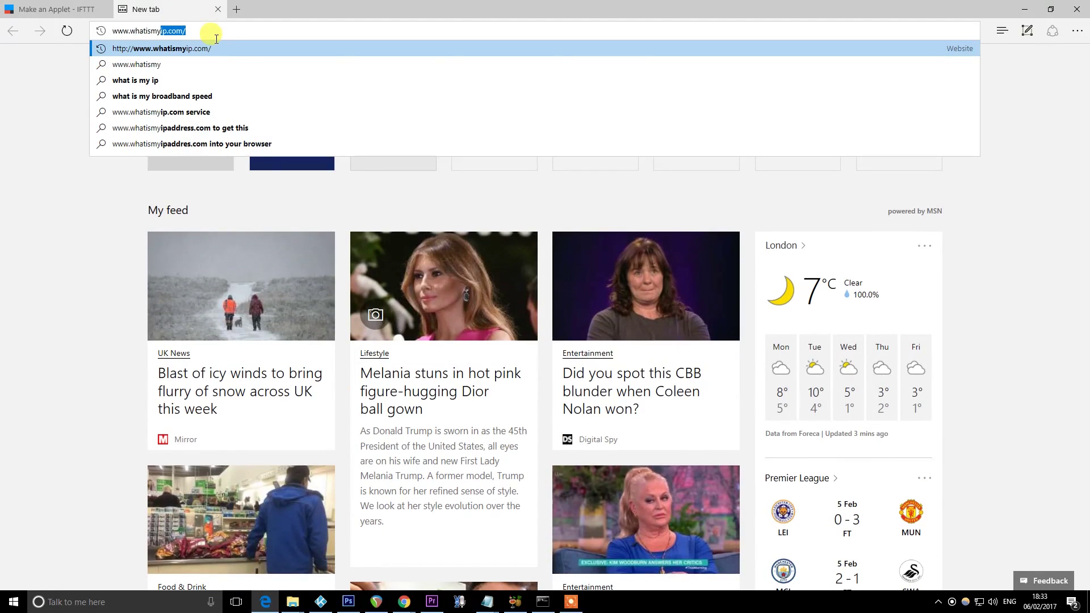
pyautogui.press('Return')
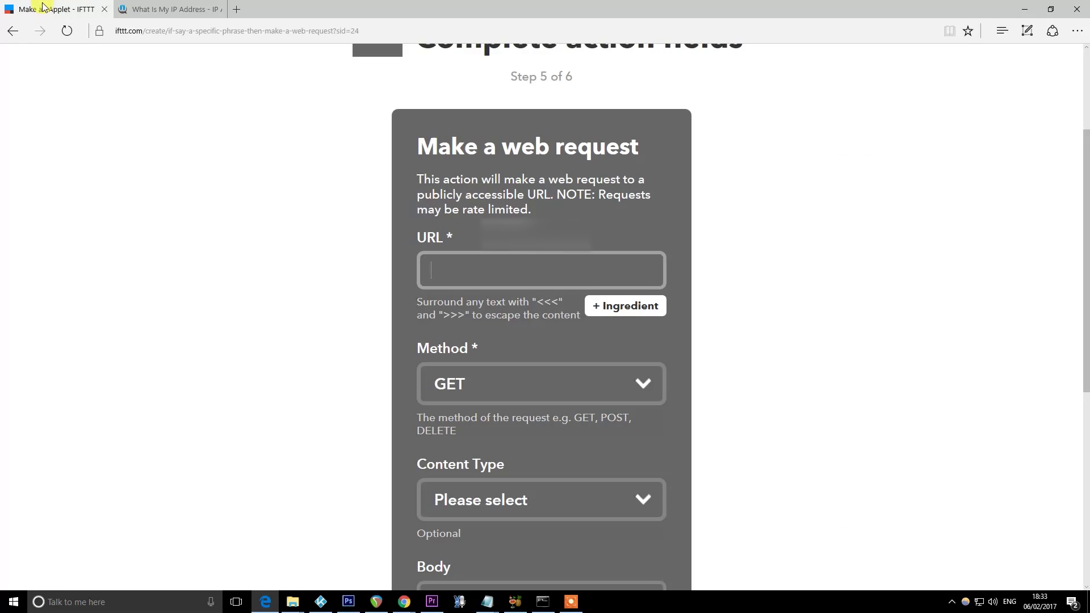
pyautogui.hotkey('ctrl', 'v')
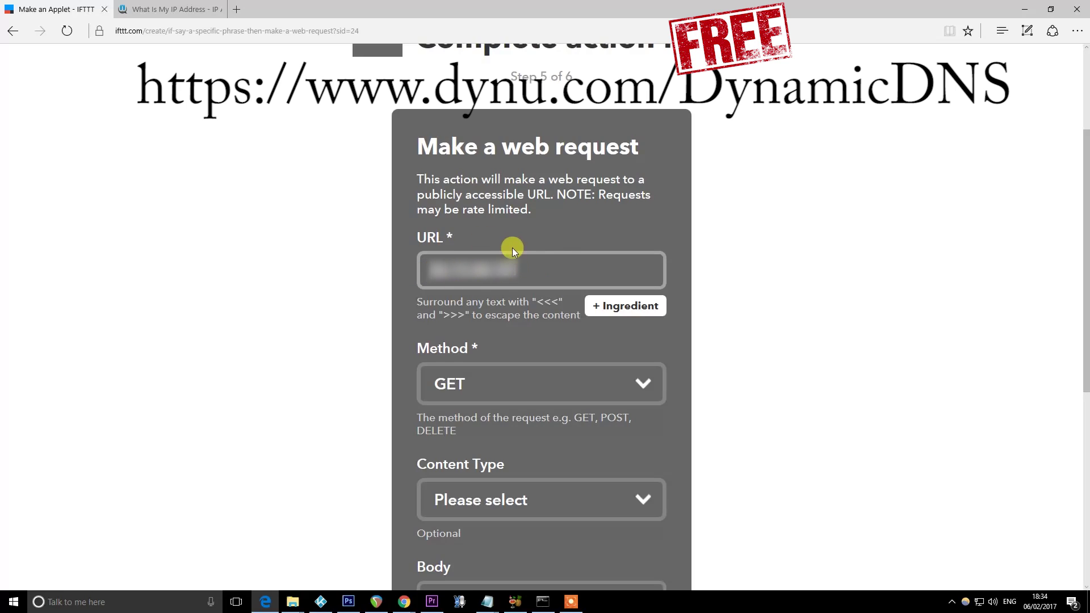
pyautogui.click(437, 268)
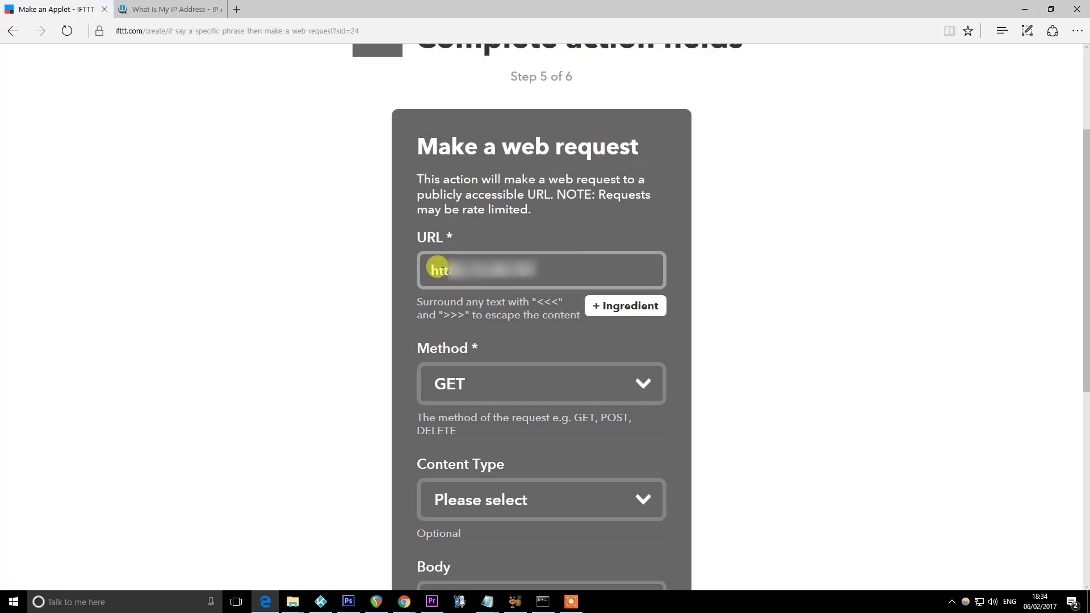
pyautogui.write('http://')
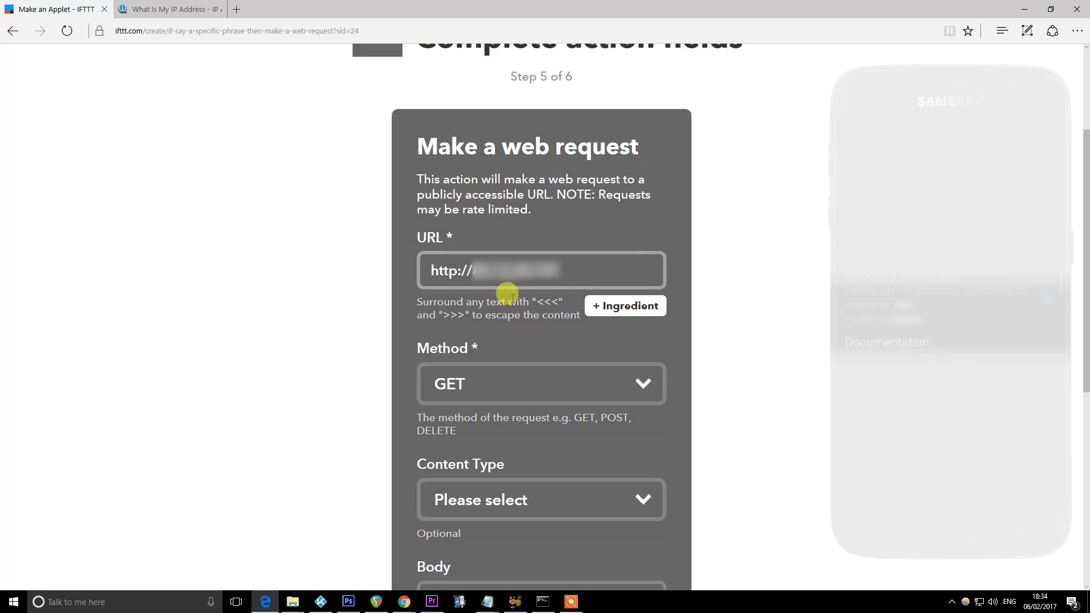
pyautogui.write('roo')
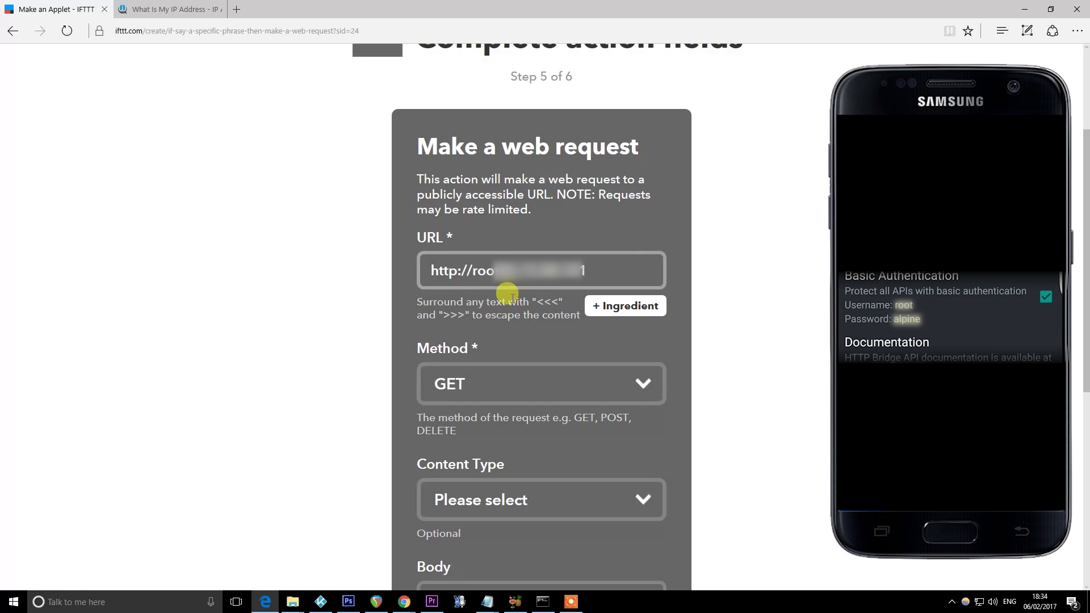
pyautogui.write('t:alpinje')
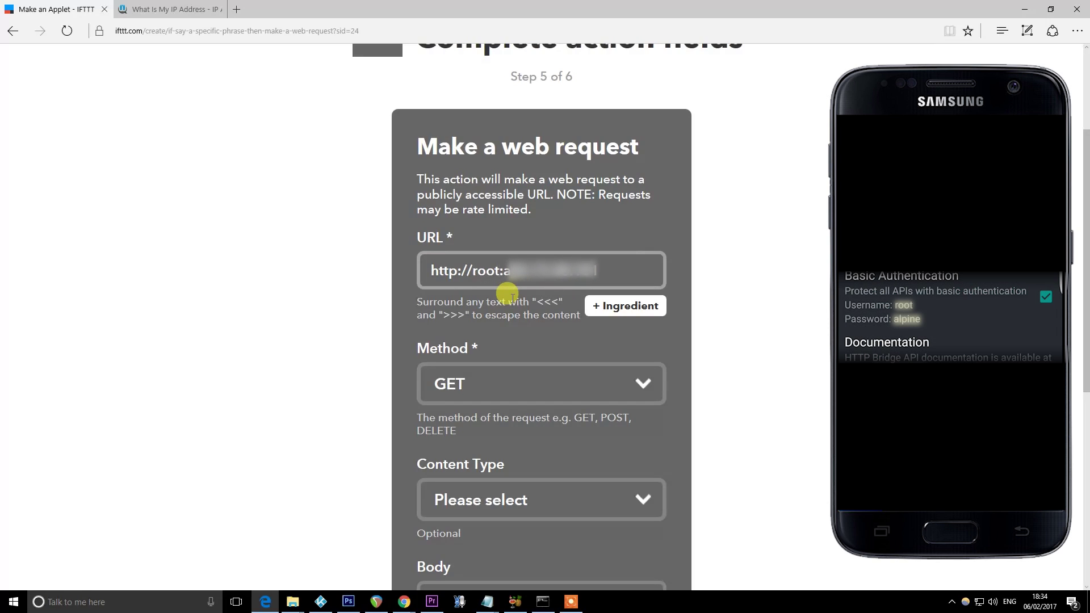
pyautogui.press('BackSpace')
pyautogui.press('BackSpace')
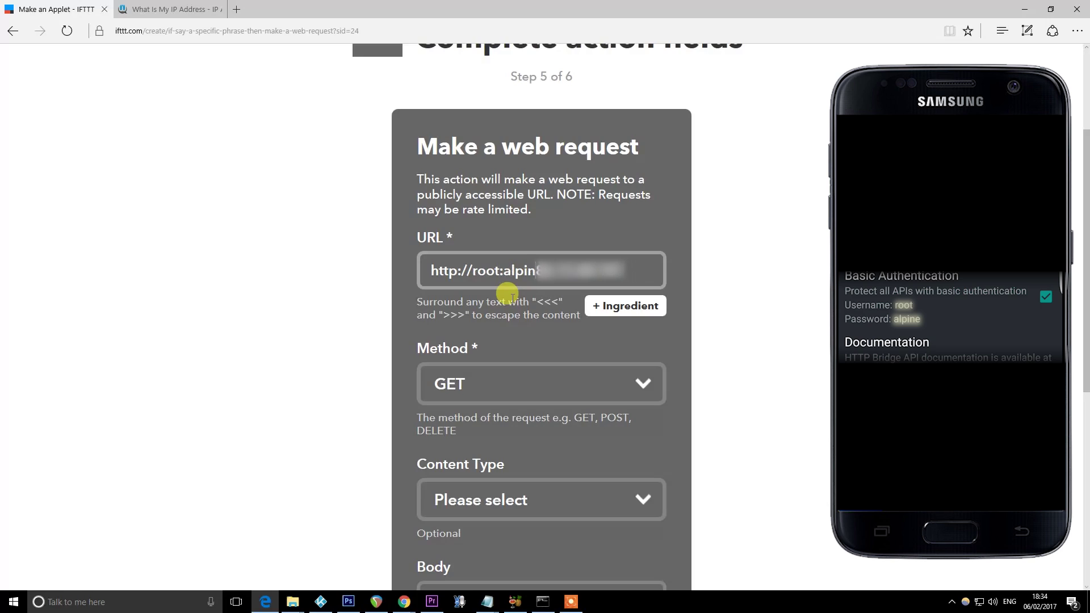
pyautogui.write('e@')
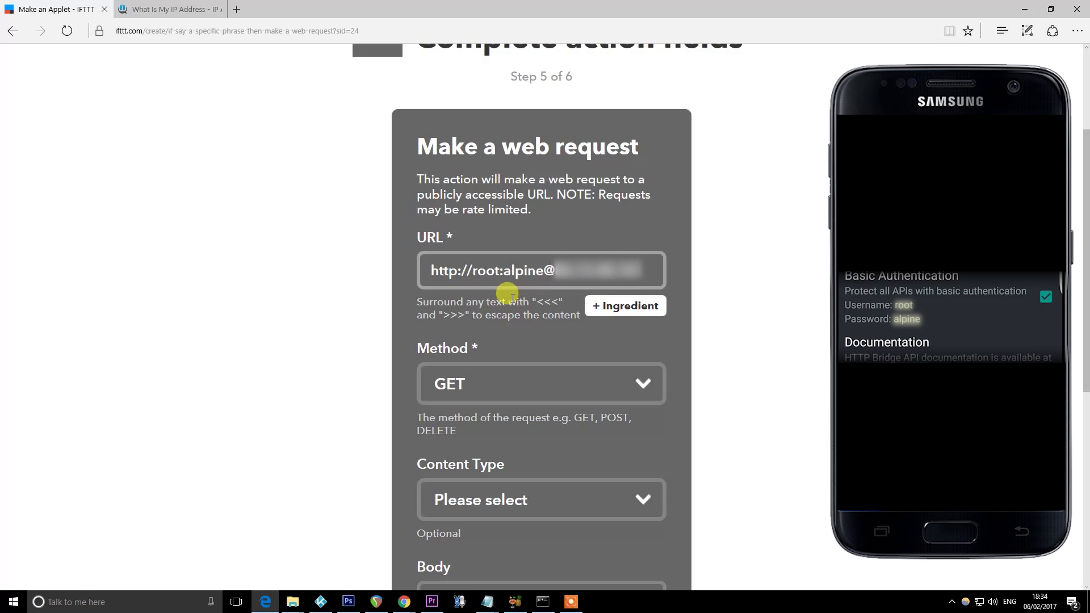
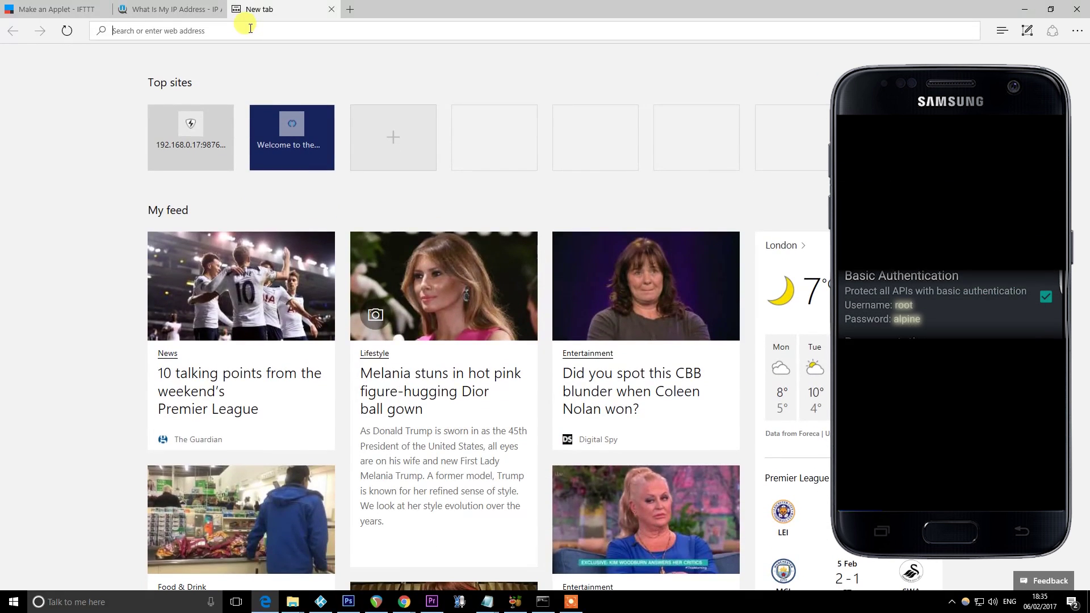
# Load the RM Plugin API Server at 192.168.0.7:9876 in Edge
pyautogui.write('192.168.')
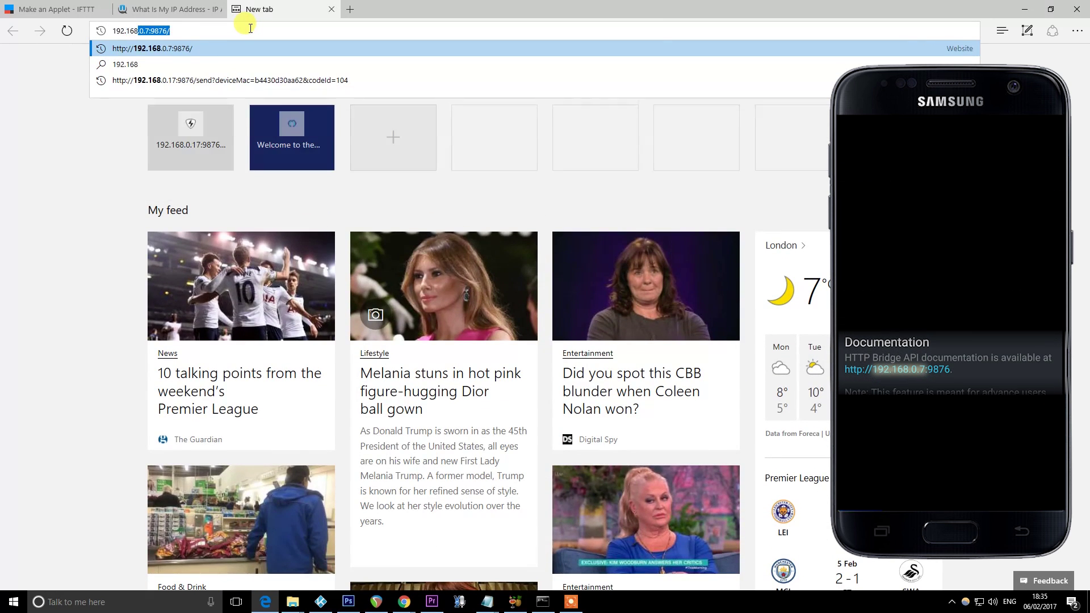
pyautogui.write('0.7')
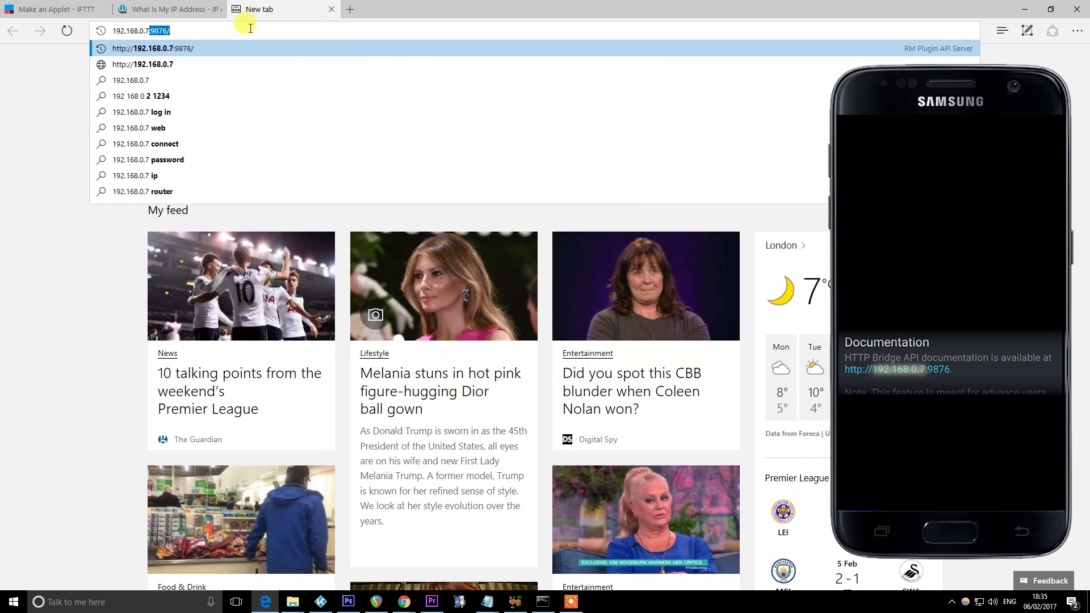
pyautogui.write(':987')
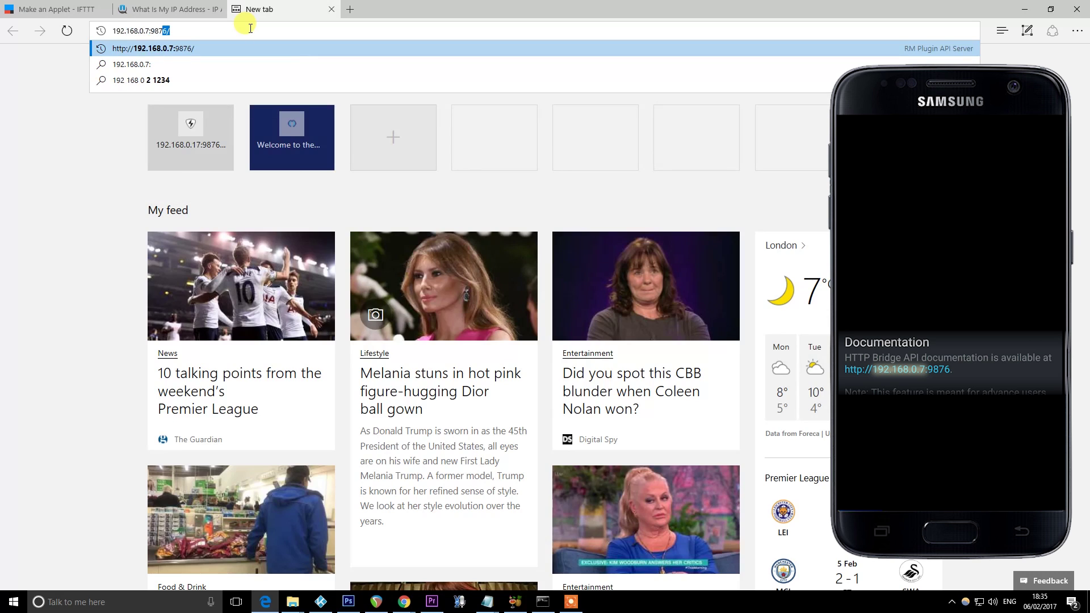
pyautogui.write('6')
pyautogui.press('Return')
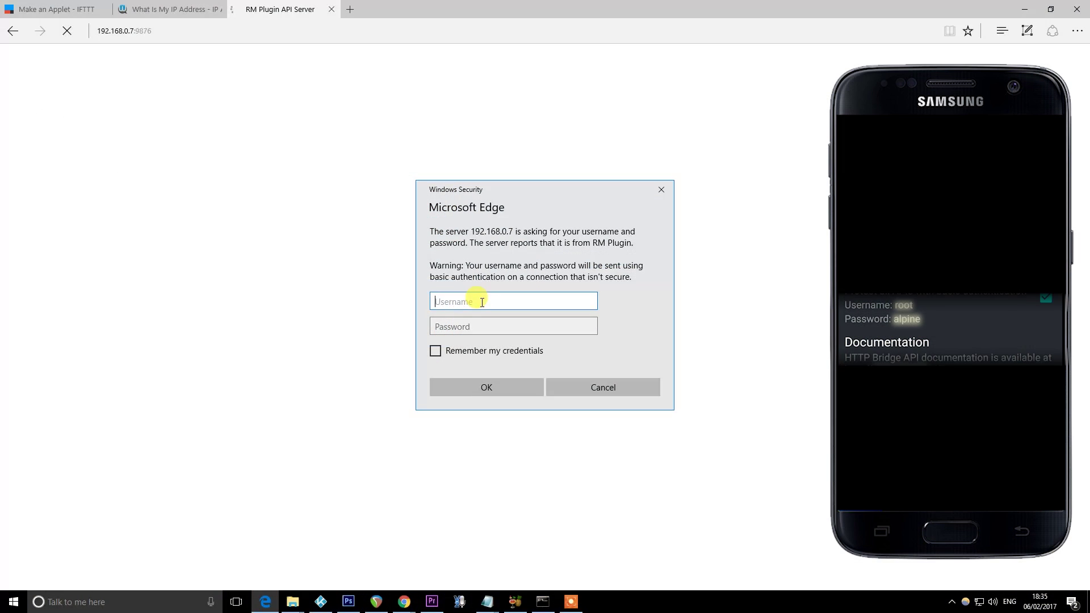
# Sign in to the RM Plugin API Server with the server's username and password
pyautogui.write('root')
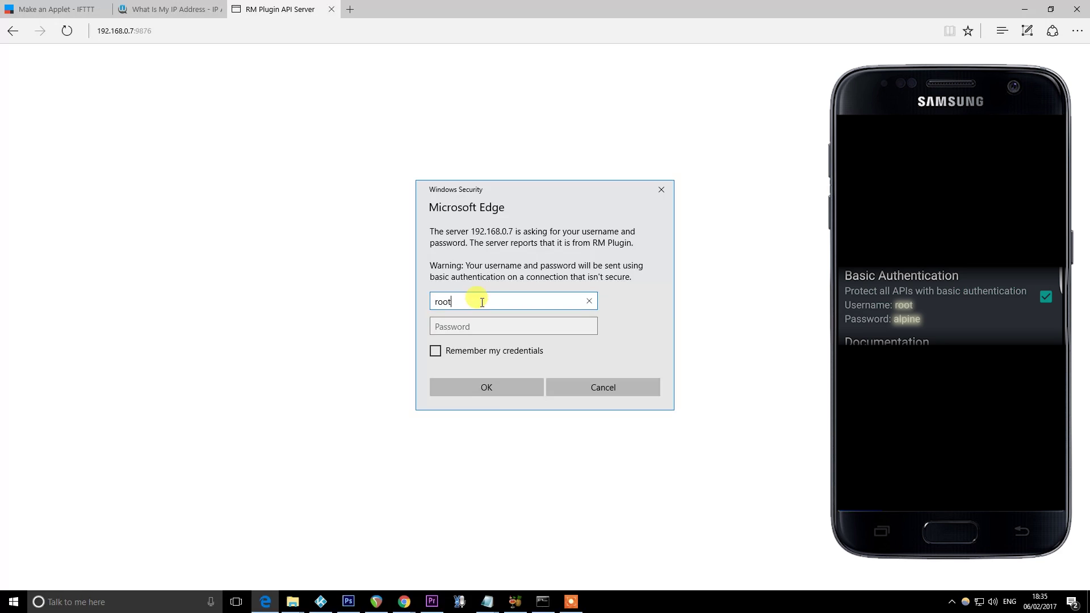
pyautogui.press('Tab')
pyautogui.write('alpin')
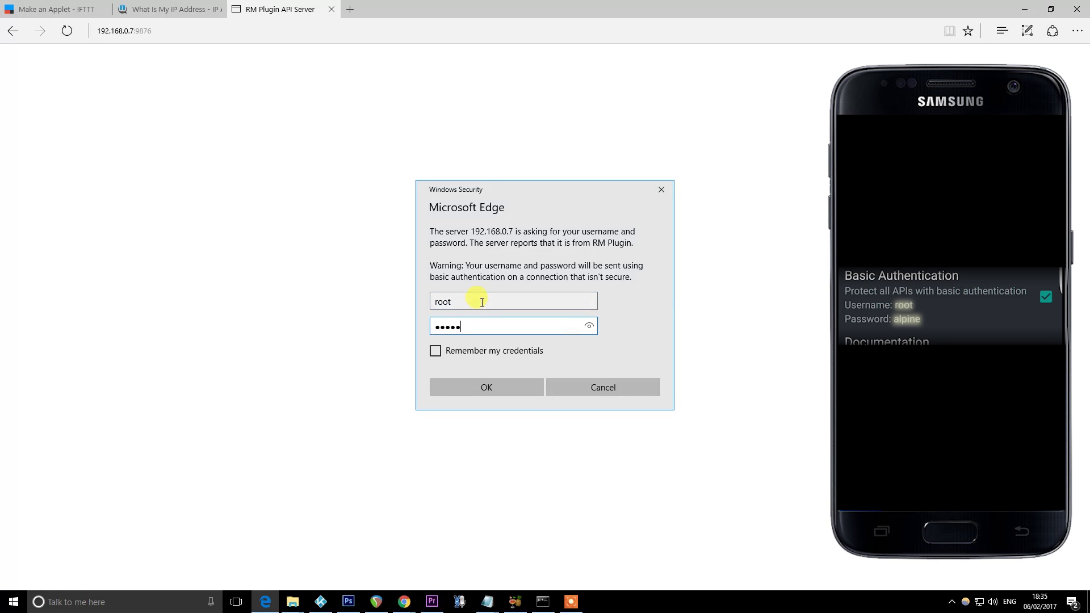
pyautogui.write('e')
pyautogui.press('Return')
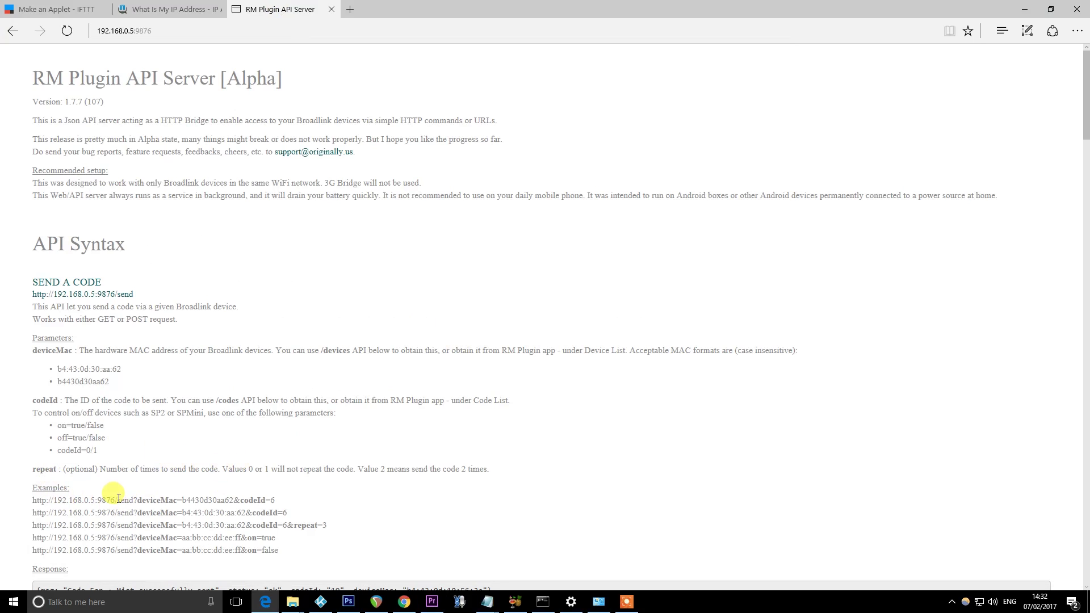
# Copy the example request send?deviceMac=b4430d30aa62&codeId=6 from the documentation page
pyautogui.moveTo(118, 499); pyautogui.dragTo(269, 498)
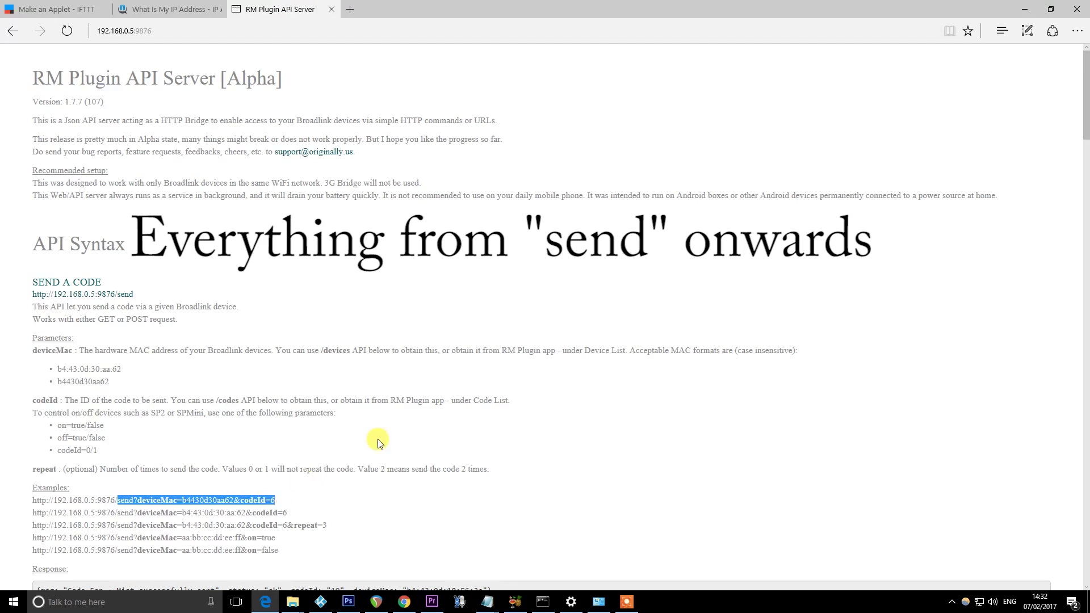
pyautogui.moveTo(54, 4)
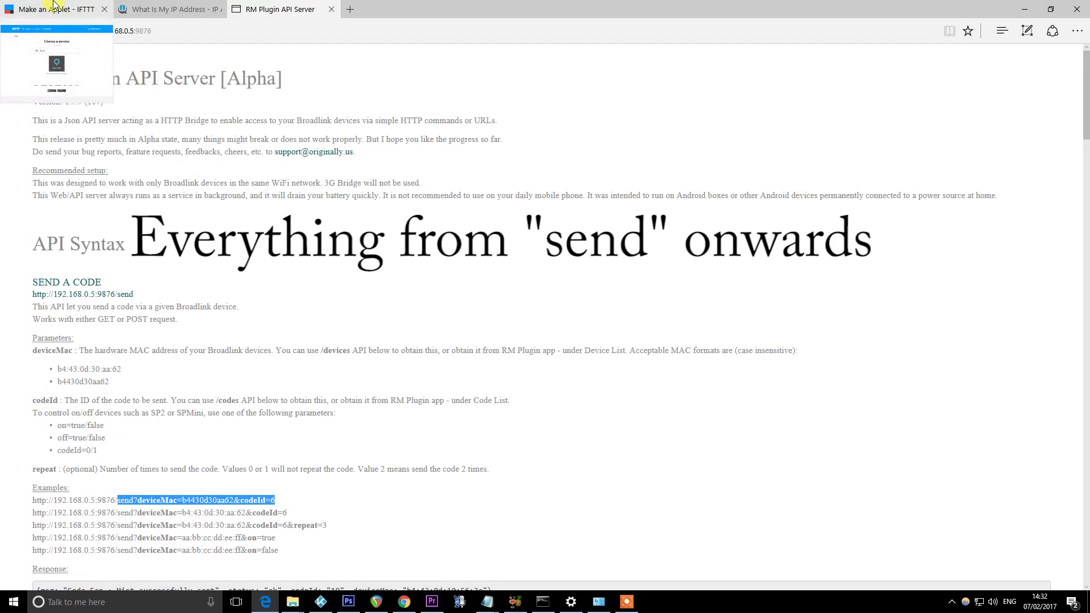
# Paste the request after 9876/ in IFTTT's URL field and change codeId to 96
pyautogui.click(54, 4)
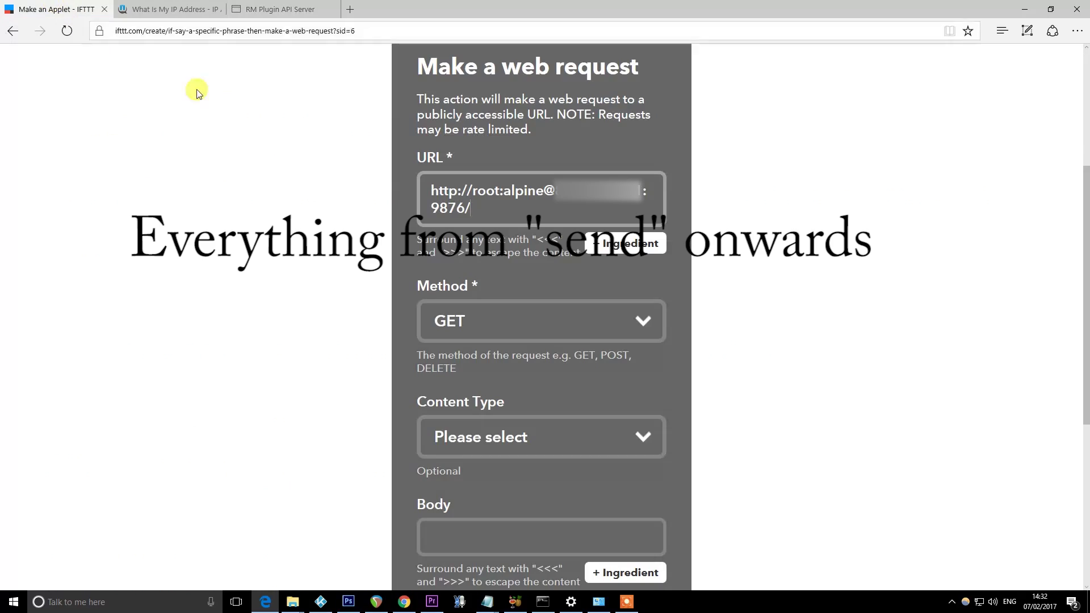
pyautogui.write('send?deviceMac=b4430d30aa62&codeId=6')
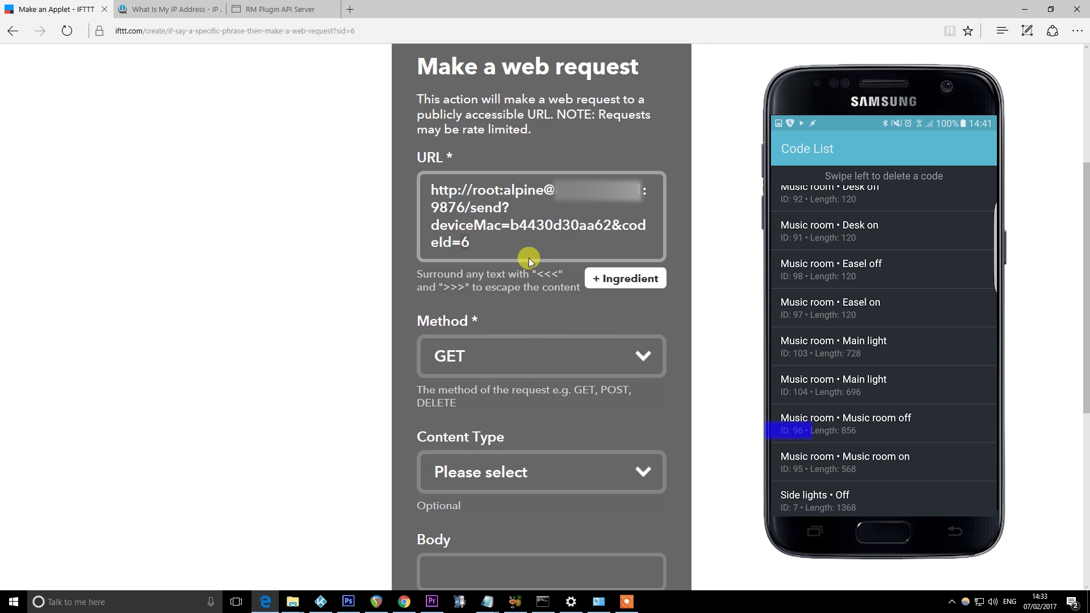
pyautogui.click(529, 258)
pyautogui.press('BackSpace')
pyautogui.write('9')
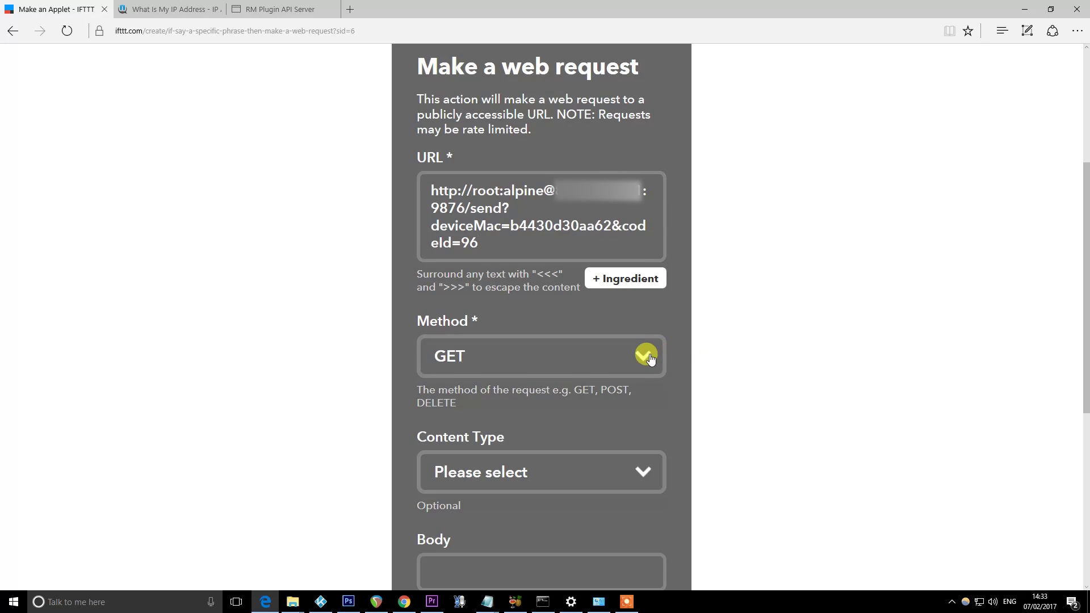
# Set the web request to POST with text/plain content type and create the action
pyautogui.click(650, 358)
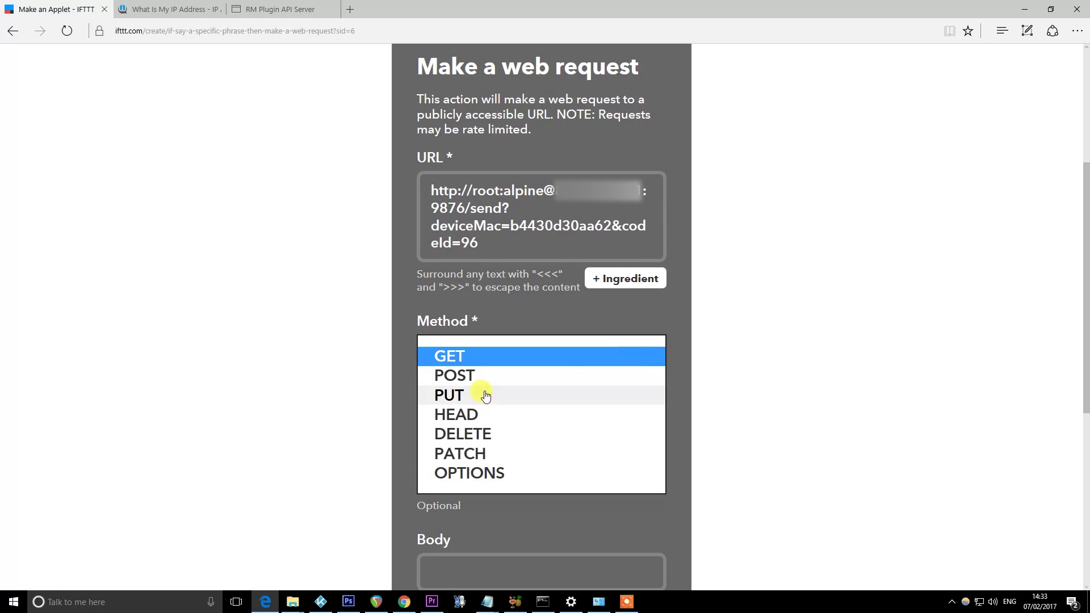
pyautogui.click(452, 373)
pyautogui.click(655, 472)
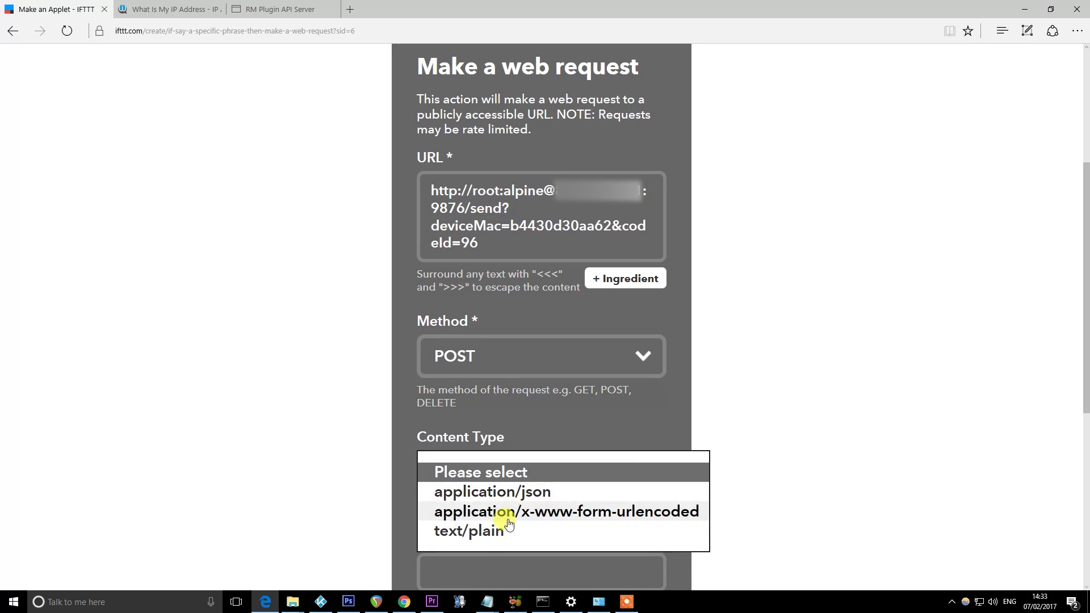
pyautogui.click(488, 532)
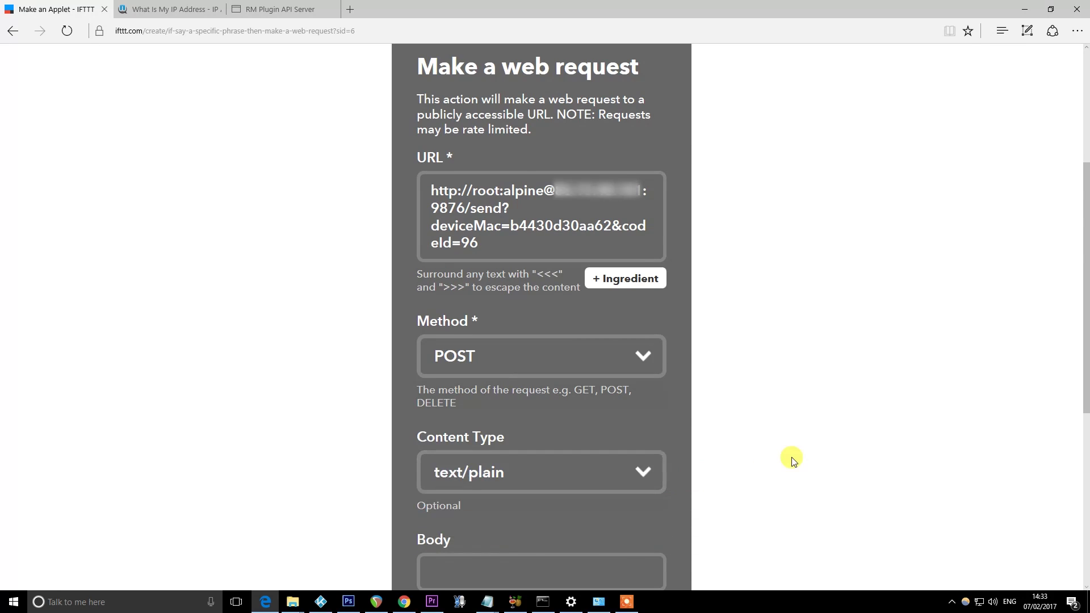
pyautogui.scroll(-4, 774, 451)
pyautogui.click(540, 416)
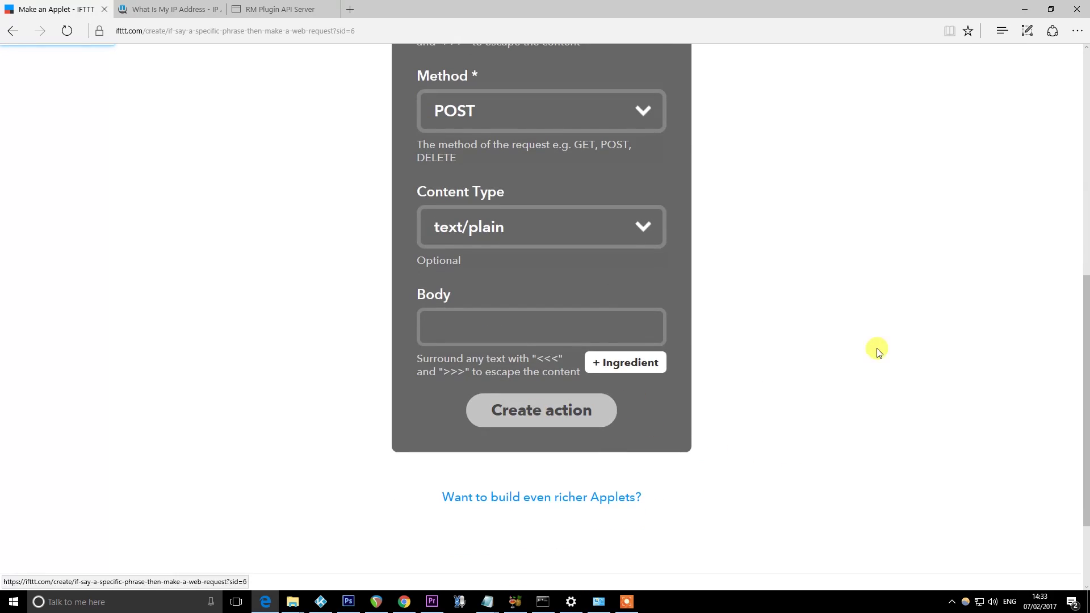
pyautogui.scroll(5, 905, 349)
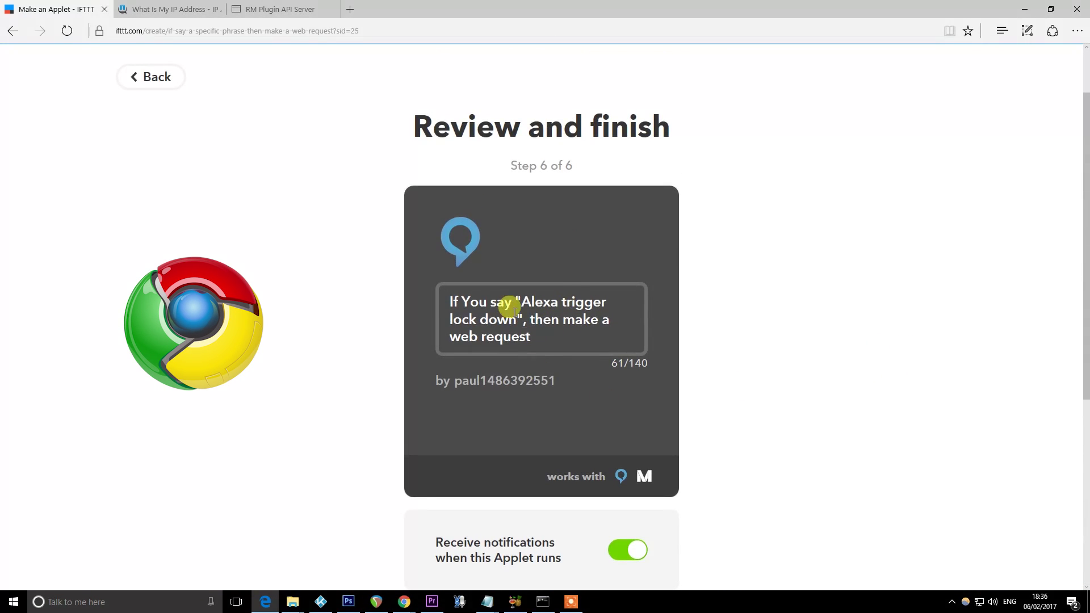
# Append 'to the RM pro to turn the lights off' to the applet title
pyautogui.moveTo(536, 334); pyautogui.dragTo(419, 294)
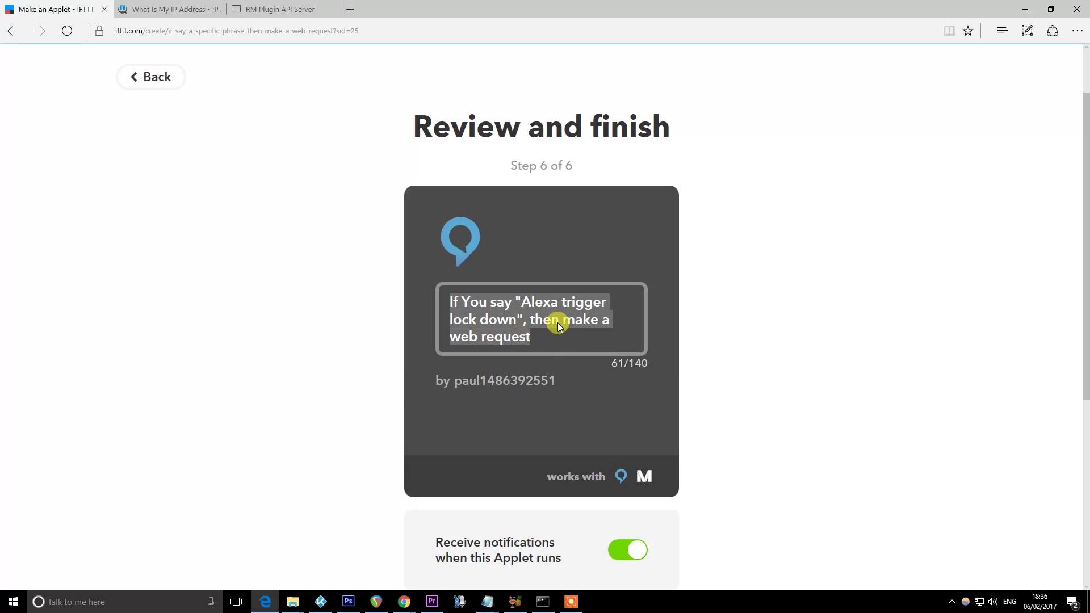
pyautogui.click(542, 332)
pyautogui.moveTo(540, 333); pyautogui.dragTo(412, 289)
pyautogui.click(524, 317)
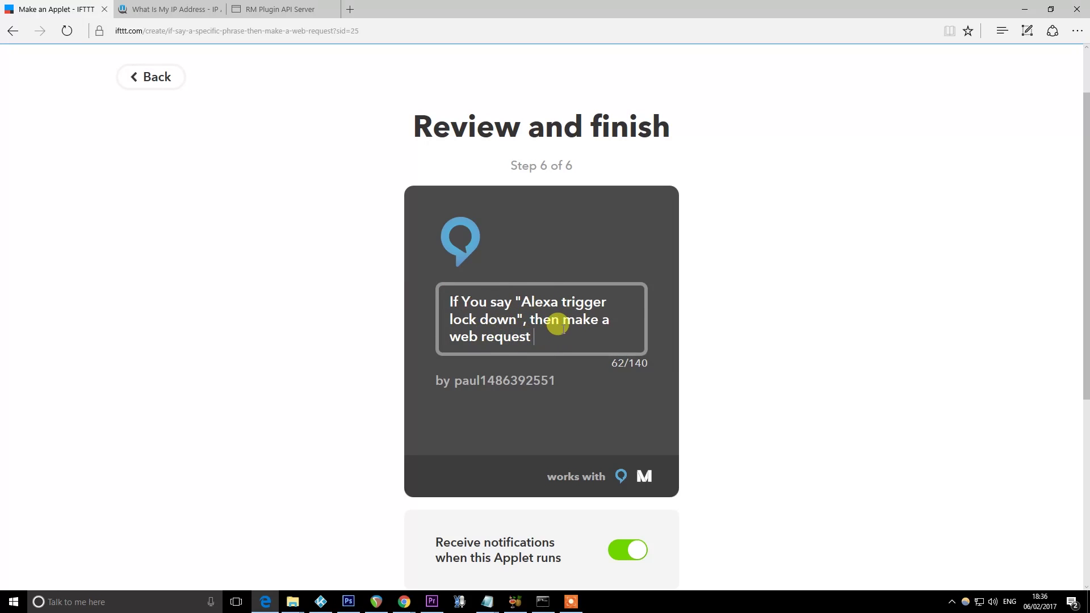
pyautogui.write('o the RM pro to tur')
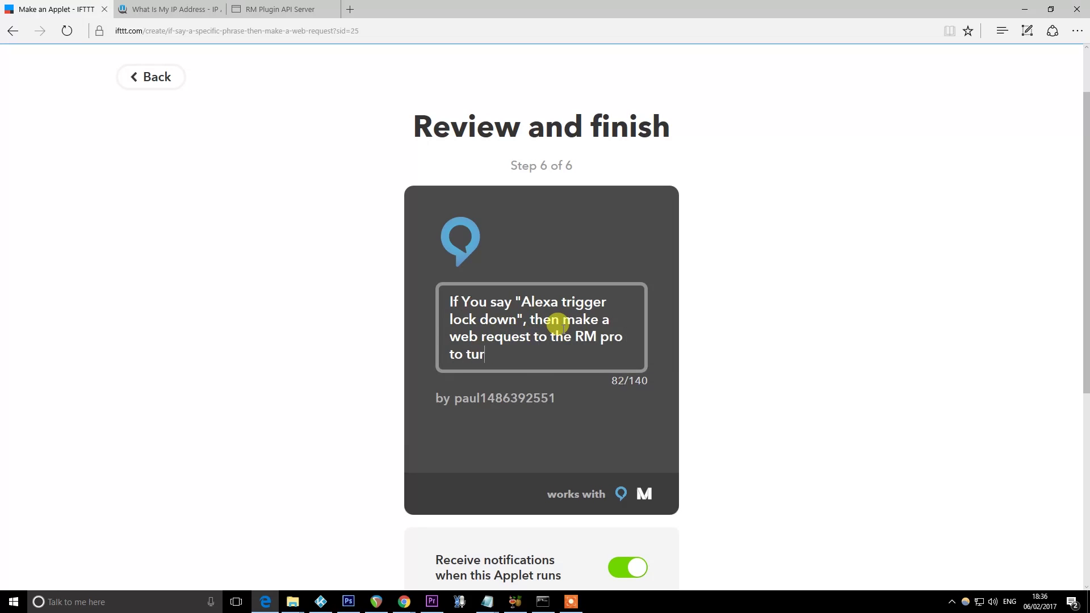
pyautogui.write('n the lights off')
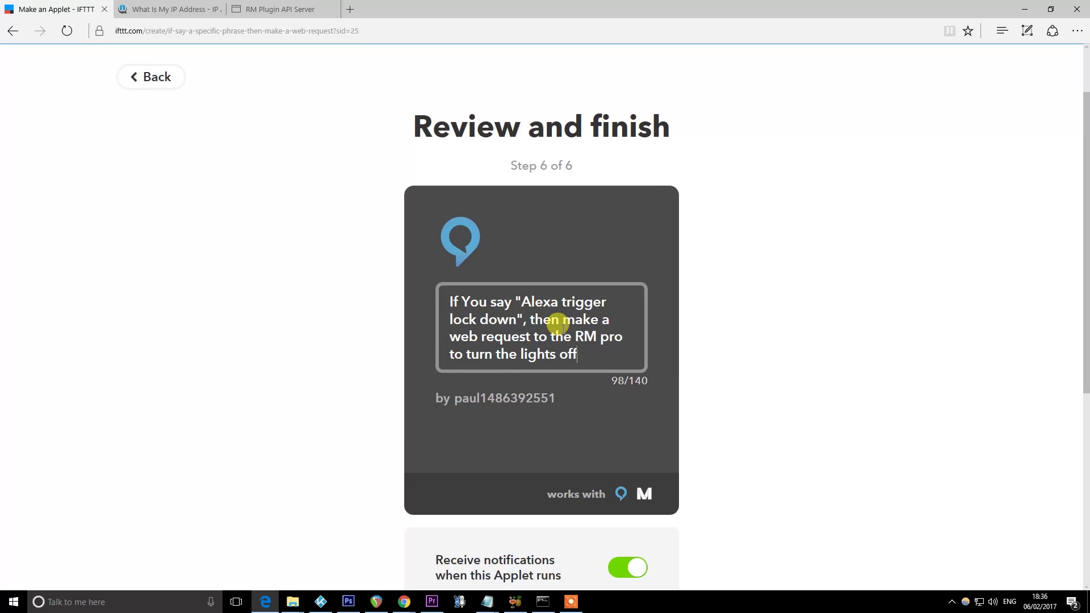
pyautogui.click(877, 427)
pyautogui.scroll(-3, 879, 428)
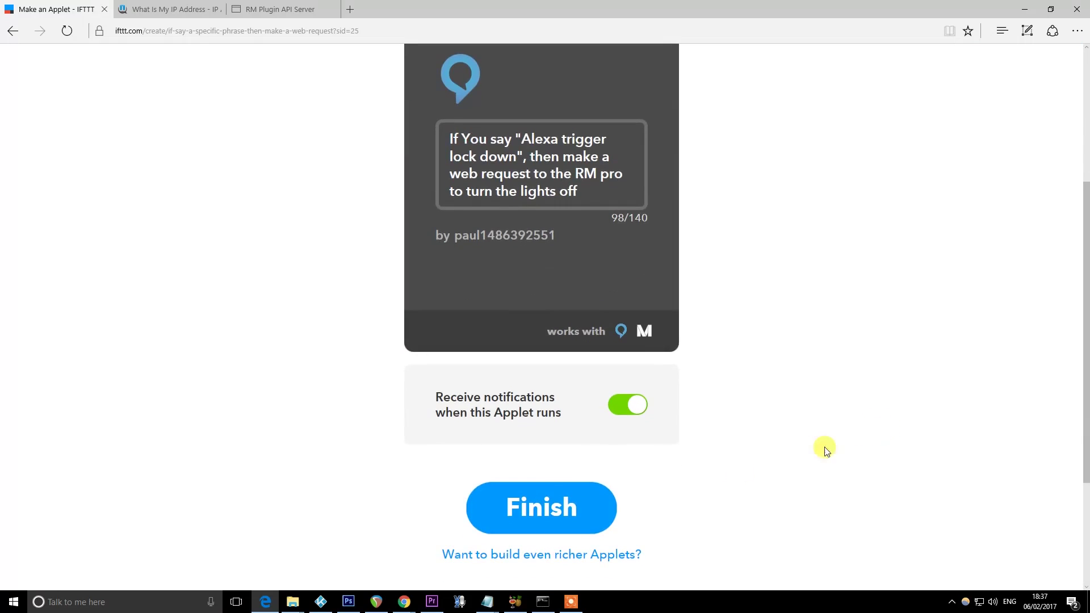
# Finish the applet and view it switched on in the My Applets list
pyautogui.click(551, 496)
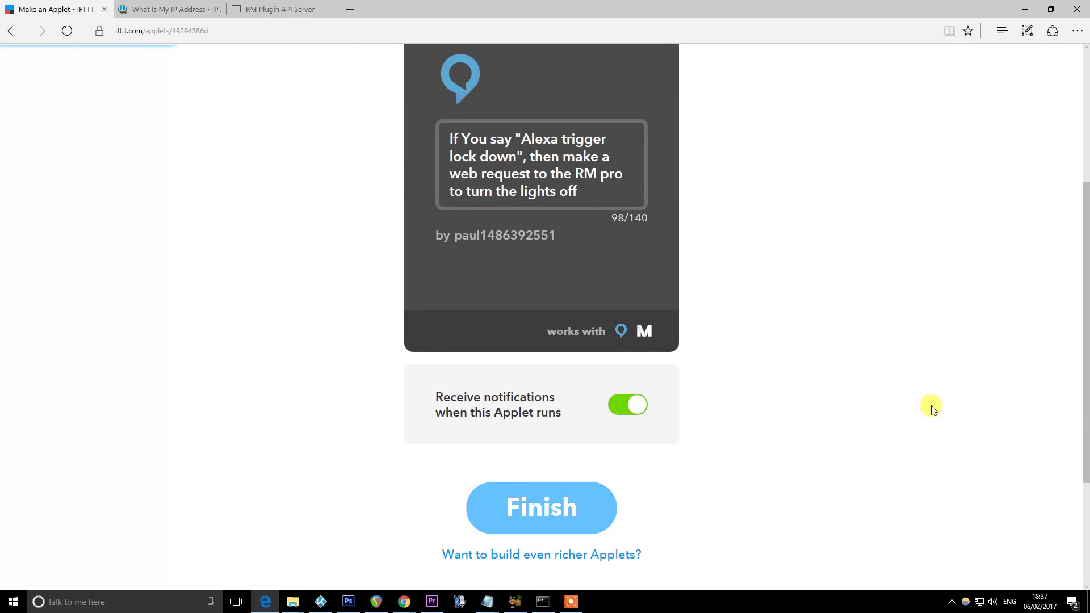
pyautogui.scroll(-5, 933, 407)
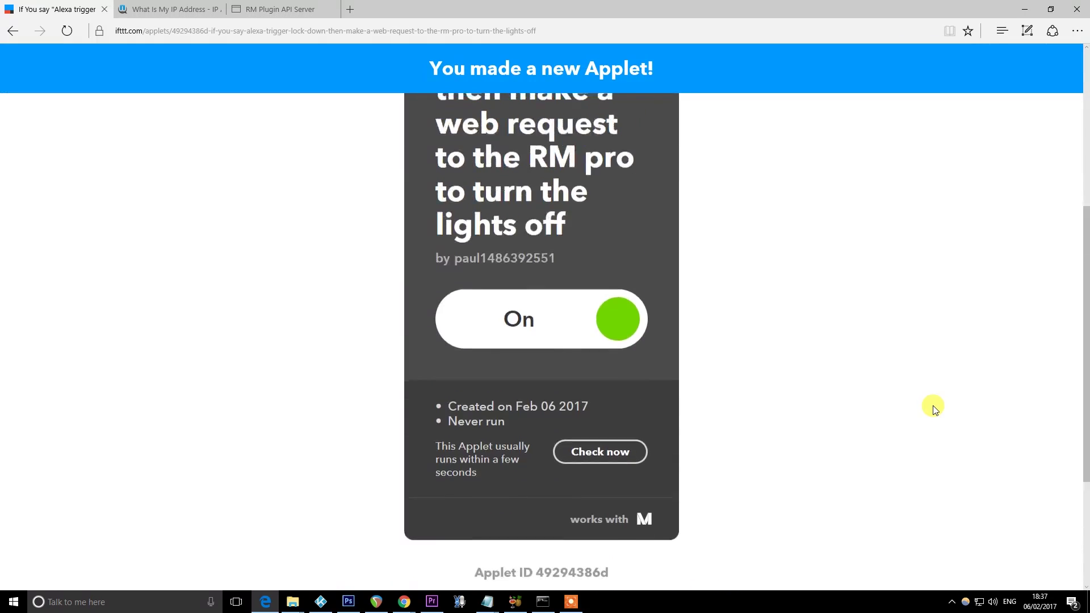
pyautogui.scroll(5, 934, 407)
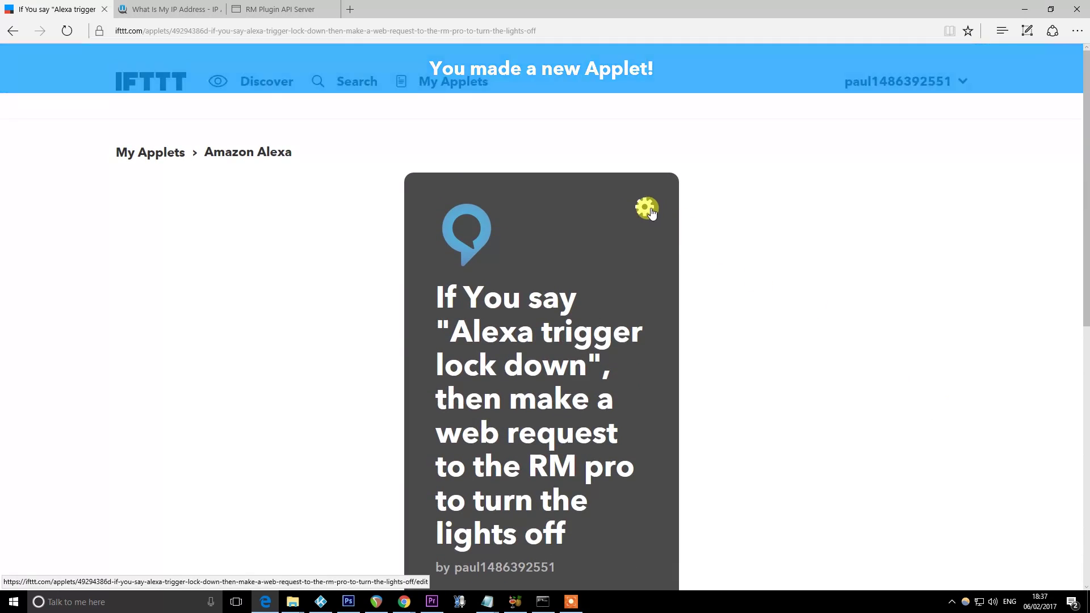
pyautogui.click(142, 152)
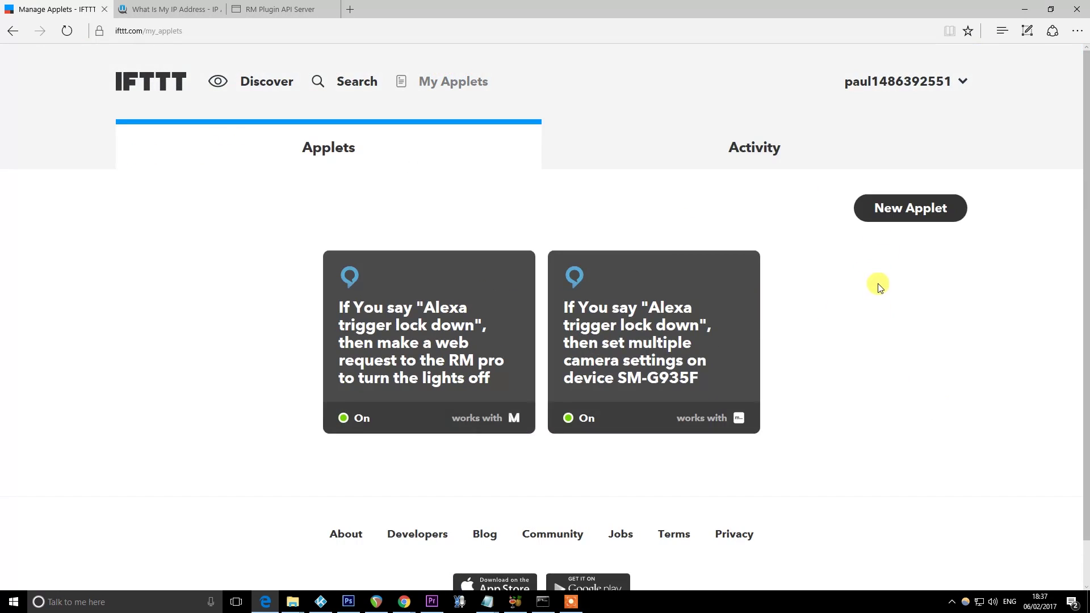